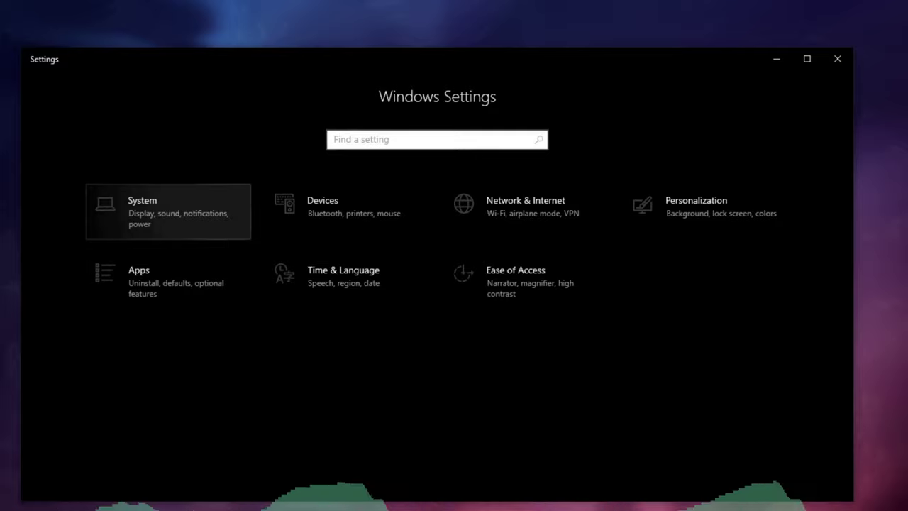
# Set the default output device in the Windows sound settings to VoiceMeeter Input (VB-Audio VoiceMeeter VAIO).
pyautogui.click(205, 211)
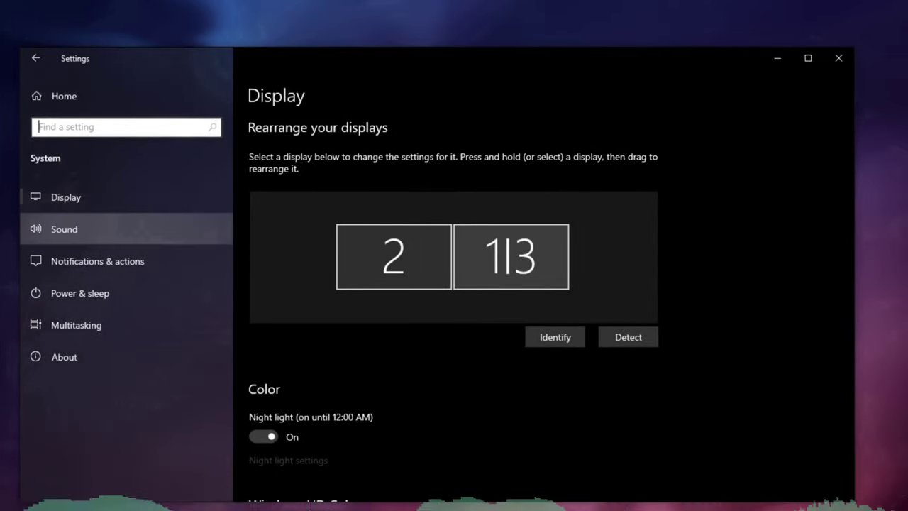
pyautogui.click(64, 228)
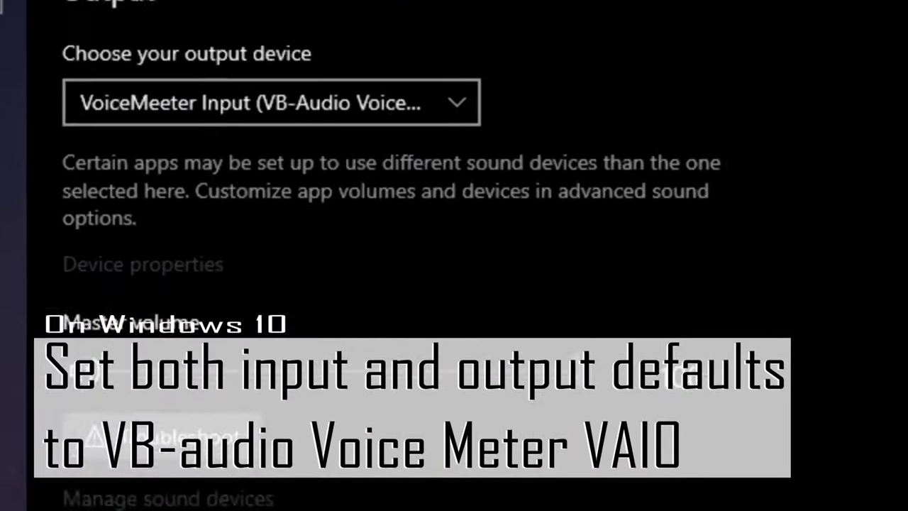
pyautogui.click(345, 176)
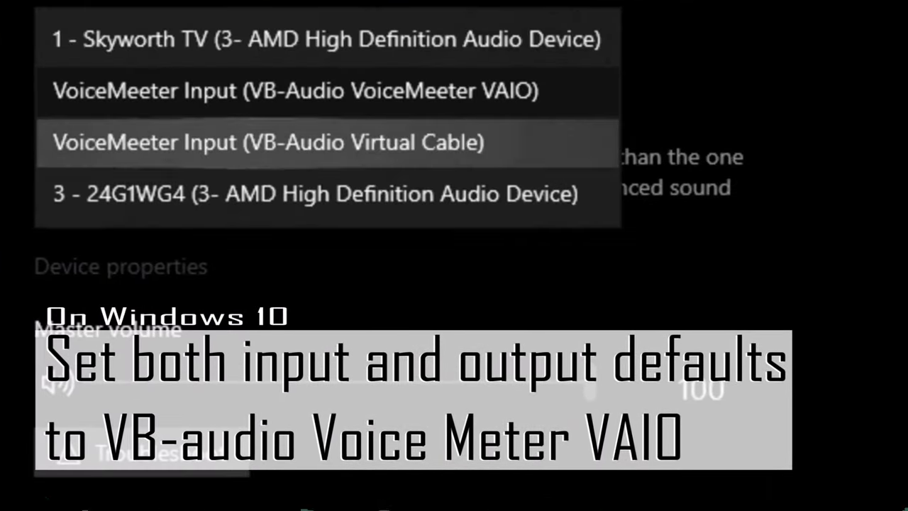
pyautogui.click(295, 90)
pyautogui.click(254, 98)
pyautogui.click(295, 90)
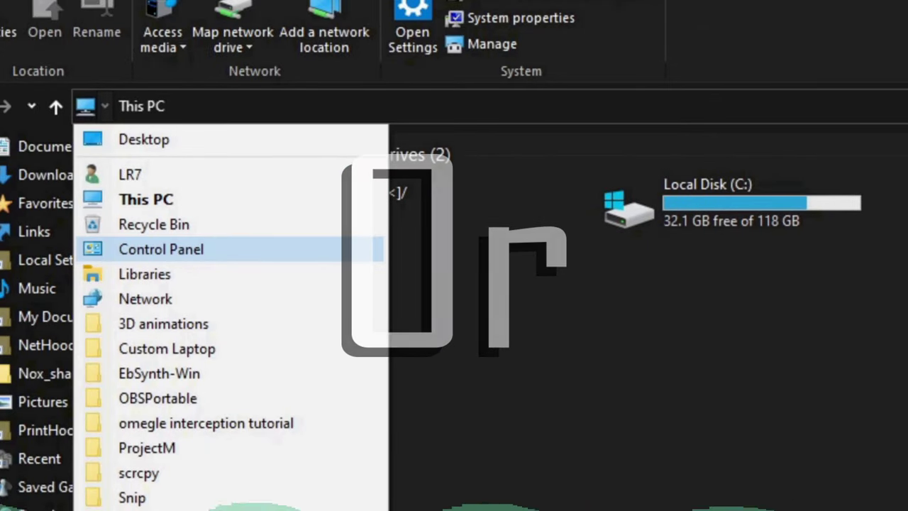
# In Control Panel's sound settings, make VoiceMeeter Input (VB-Audio VoiceMeeter VAIO) the default playback device.
pyautogui.click(141, 248)
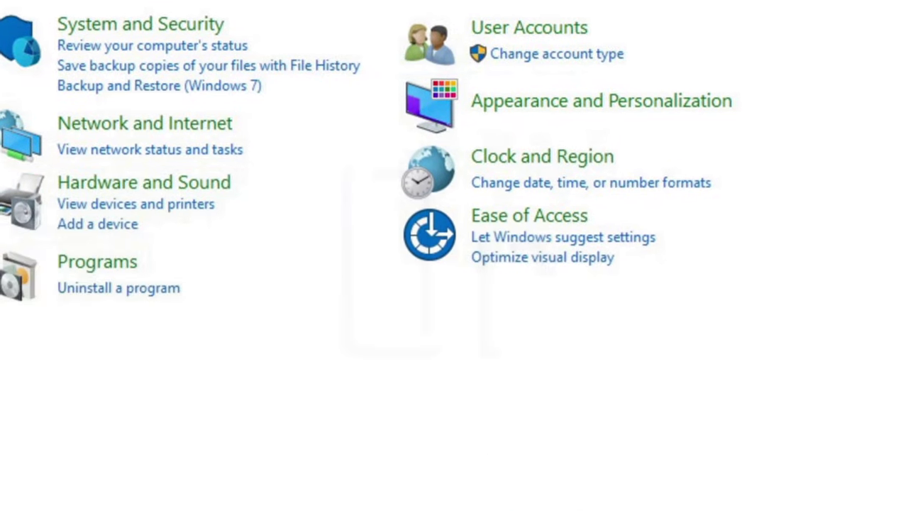
pyautogui.click(752, 4)
pyautogui.click(784, 30)
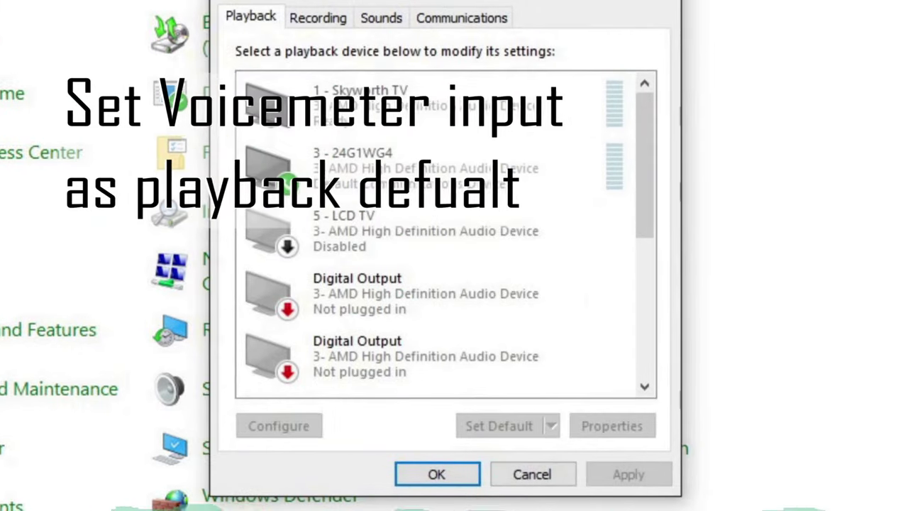
pyautogui.scroll(-3, 433, 234)
pyautogui.click(426, 361)
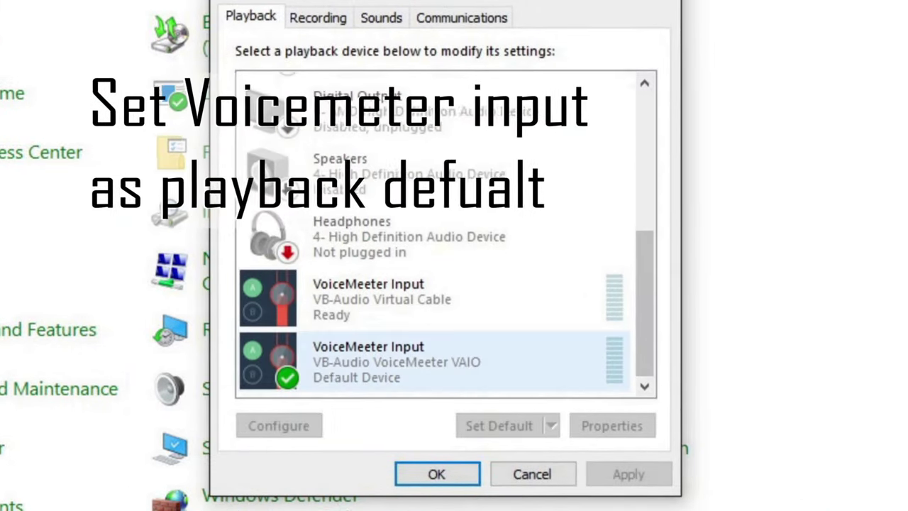
pyautogui.rightClick(340, 364)
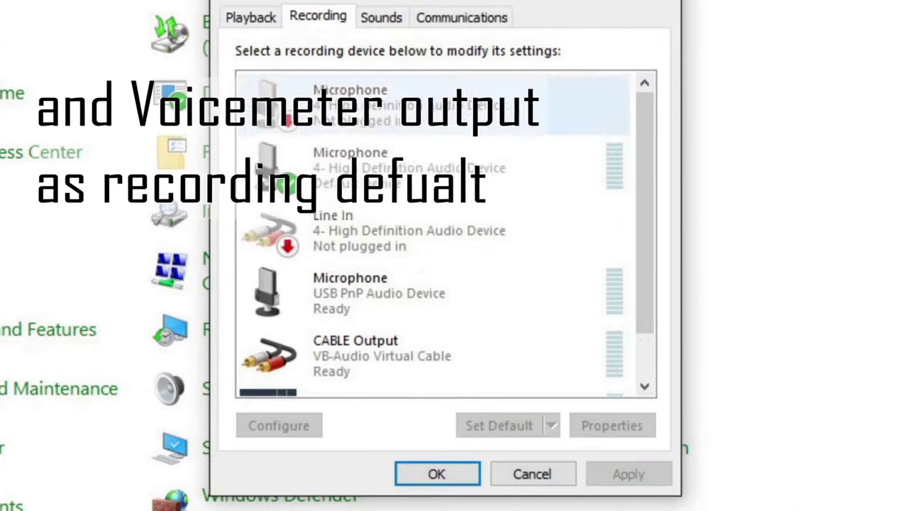
# Make VoiceMeeter Output (VB-Audio VoiceMeeter VAIO) the default recording device.
pyautogui.scroll(-1, 445, 234)
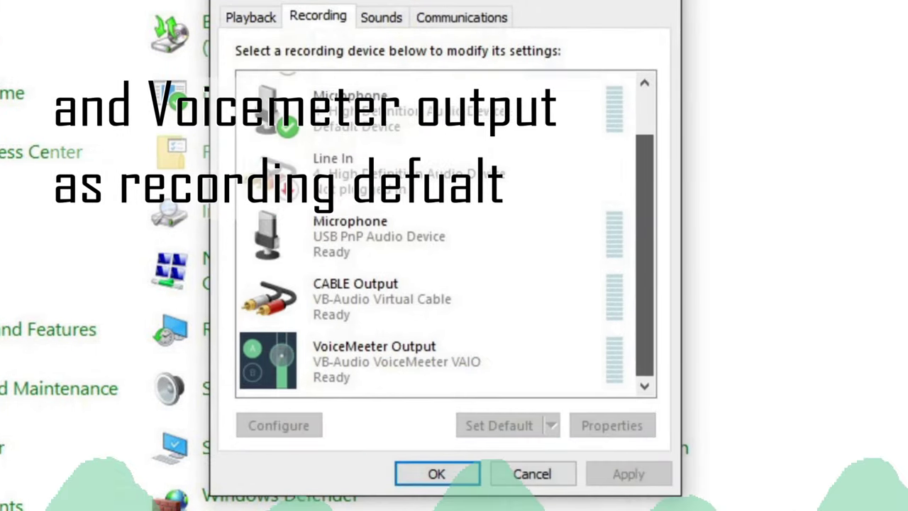
pyautogui.click(425, 361)
pyautogui.click(499, 425)
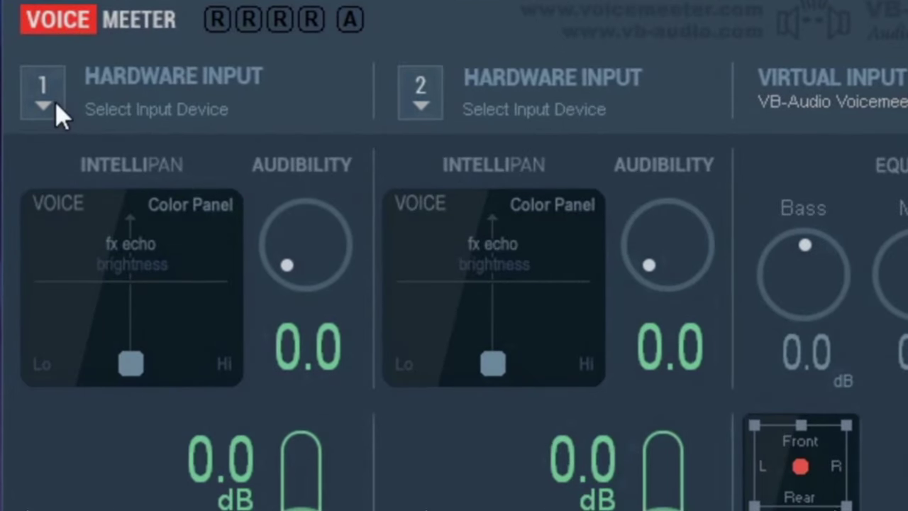
# In Voicemeeter, assign the MME USB PnP microphone to hardware input 1 and WDM: CABLE Output (VB-Audio Virtual Cable) to hardware input 2.
pyautogui.click(308, 138)
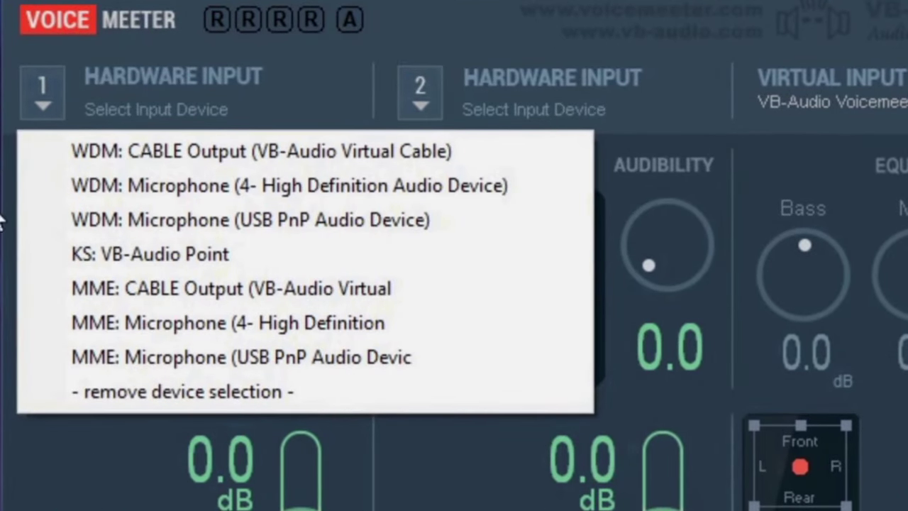
pyautogui.click(180, 360)
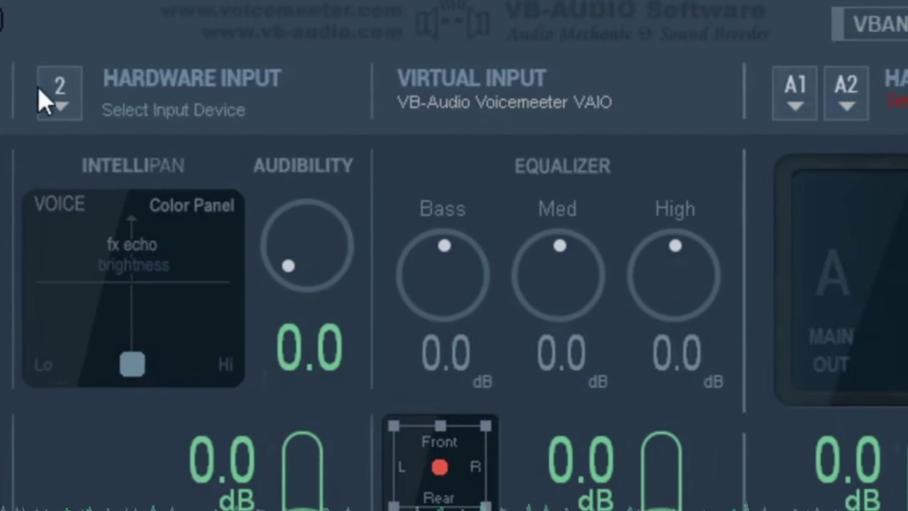
pyautogui.click(44, 96)
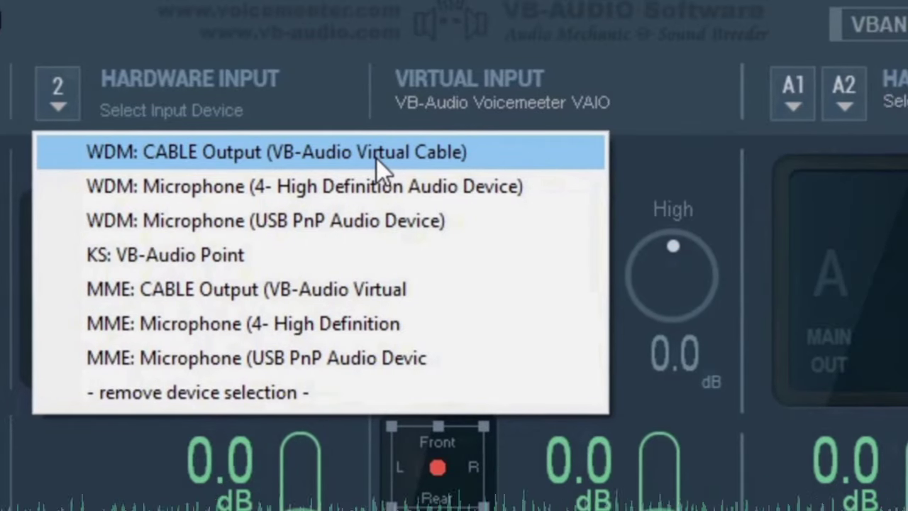
pyautogui.click(376, 159)
# Set hardware output A2 to KS: VB-Audio Point and A1 to WDM: 1 - Skyworth TV.
pyautogui.click(843, 92)
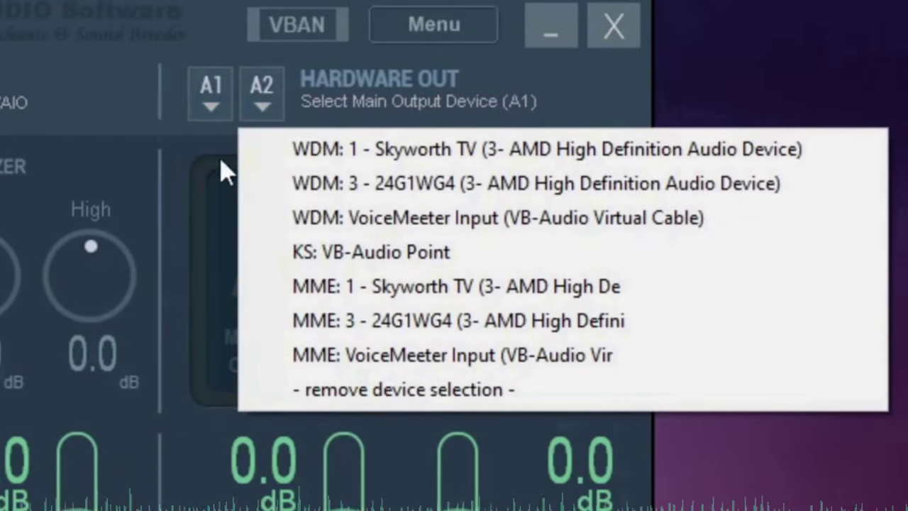
pyautogui.click(345, 253)
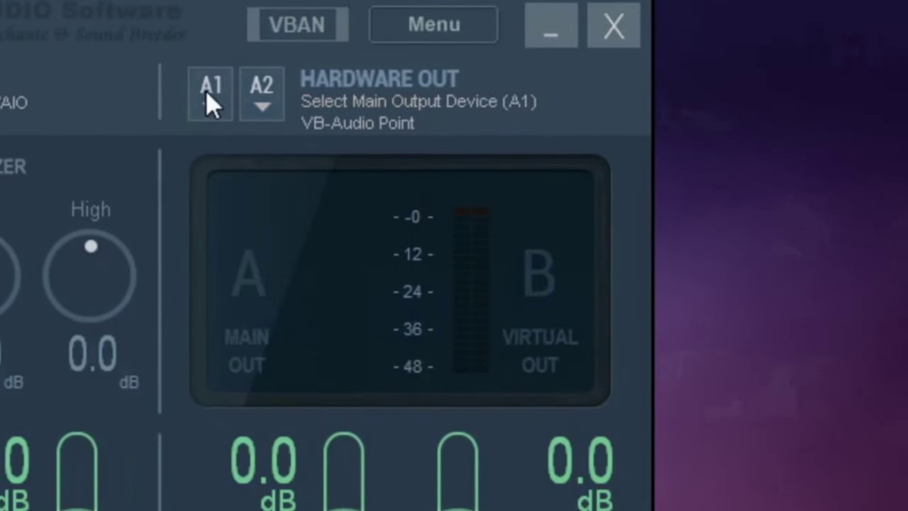
pyautogui.click(211, 99)
pyautogui.click(259, 149)
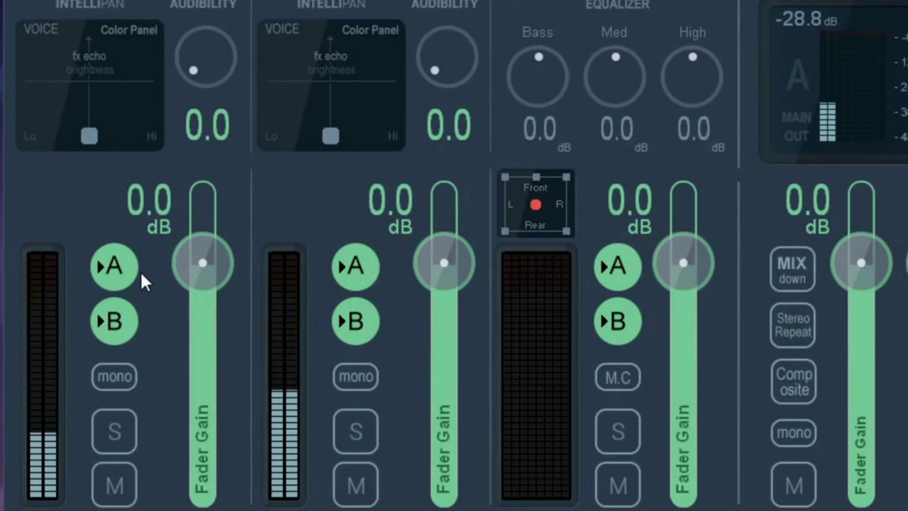
# Route the hardware inputs only to bus B and the virtual input only to bus A.
pyautogui.click(116, 268)
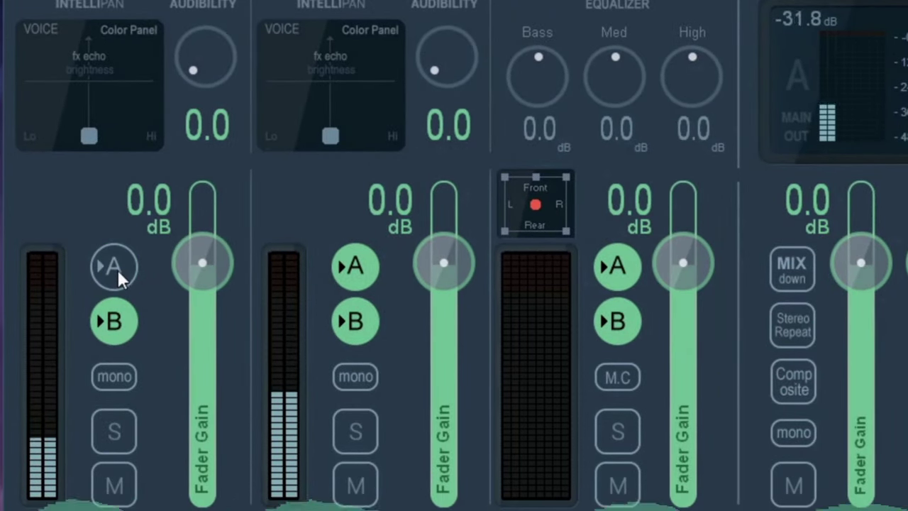
pyautogui.click(624, 324)
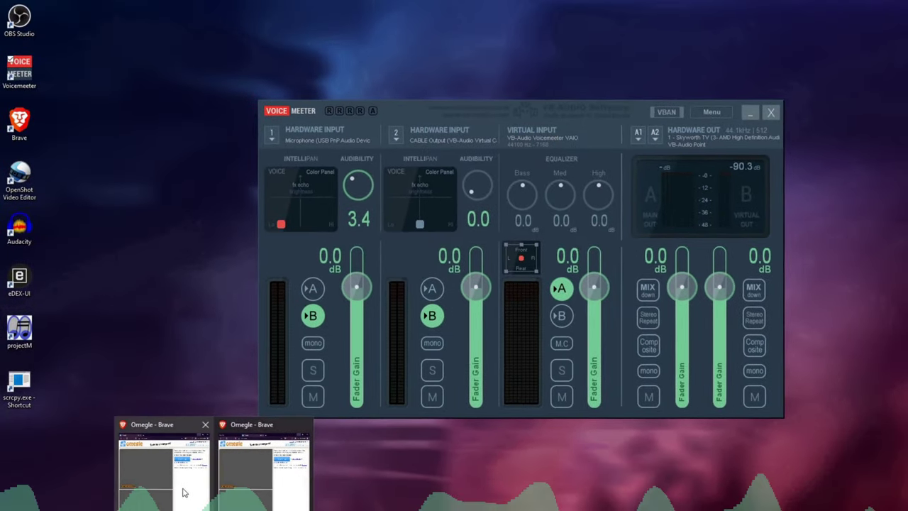
# Switch to Brave and bring up its two open Omegle windows.
pyautogui.click(185, 488)
pyautogui.click(259, 474)
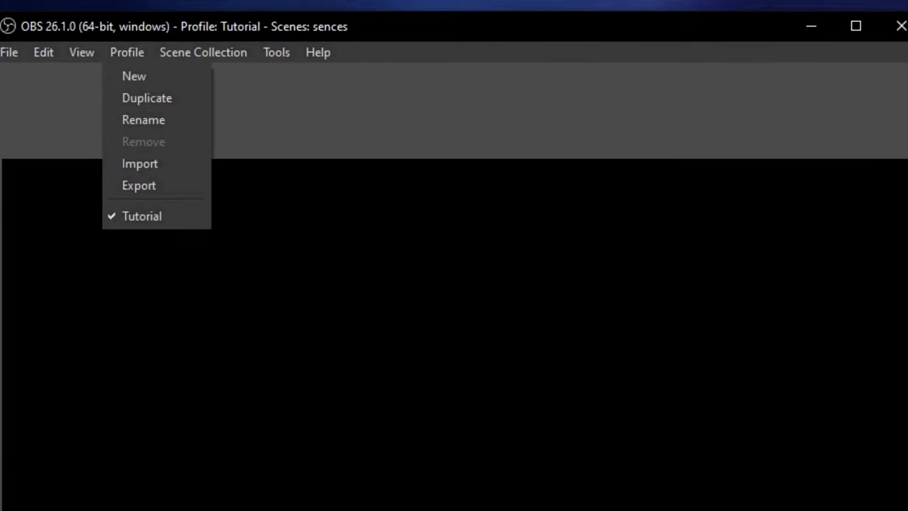
# Create a new OBS profile named "sample text" and check it in the profile list.
pyautogui.write('n')
pyautogui.write('samp')
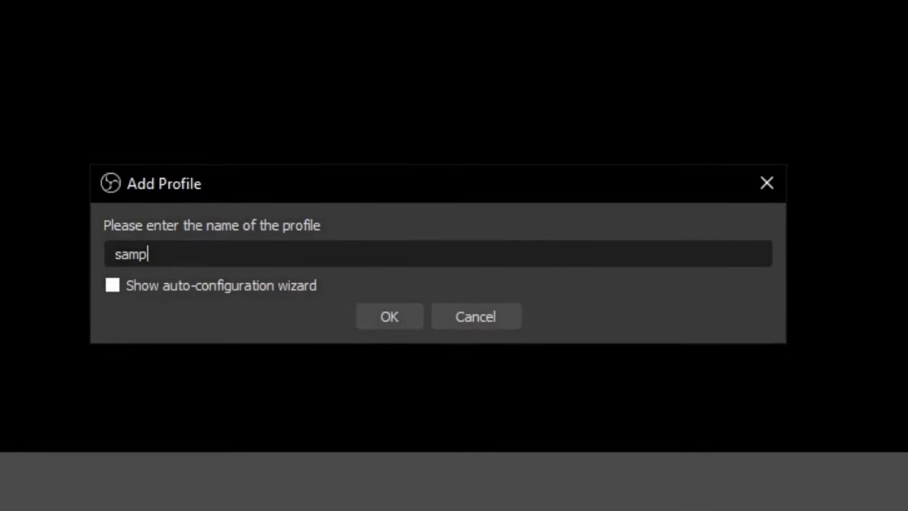
pyautogui.write('le text')
pyautogui.press('Return')
pyautogui.hotkey('alt', 'p')
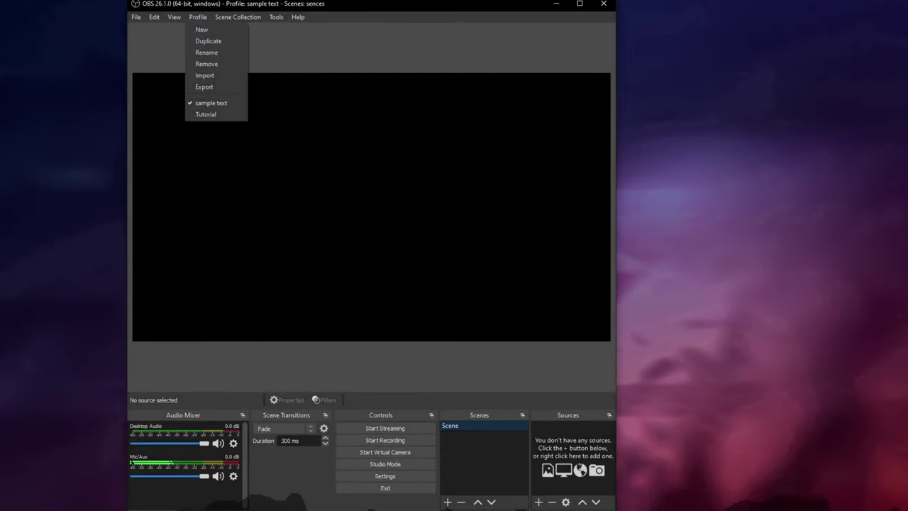
# Add a new Window Capture source named "browser" to the scene.
pyautogui.click(539, 501)
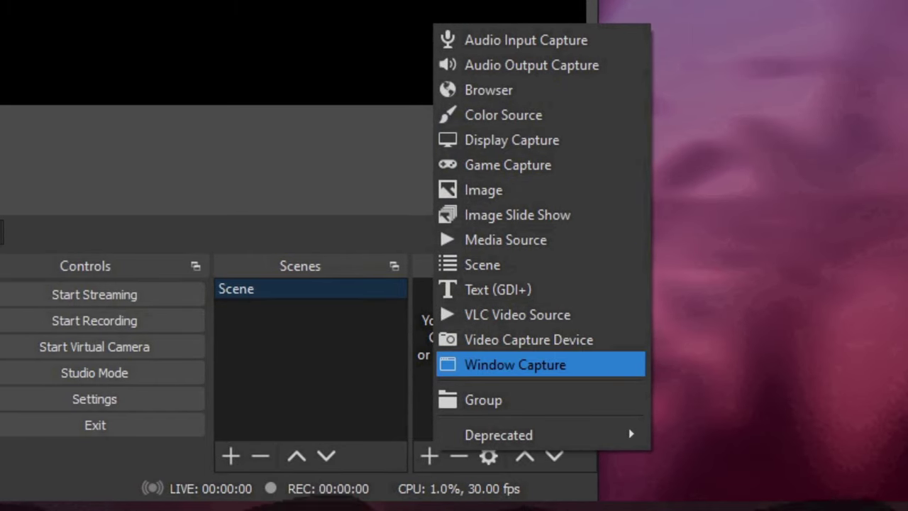
pyautogui.press('Return')
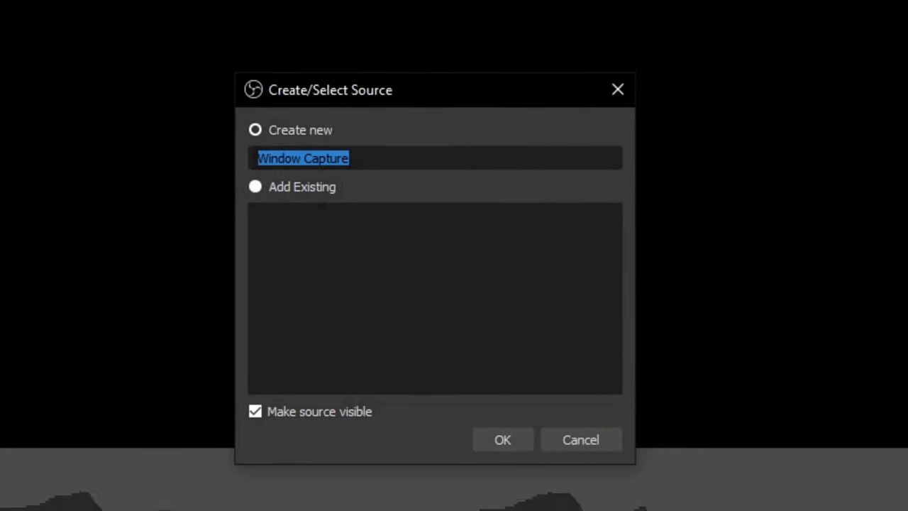
pyautogui.write('browser')
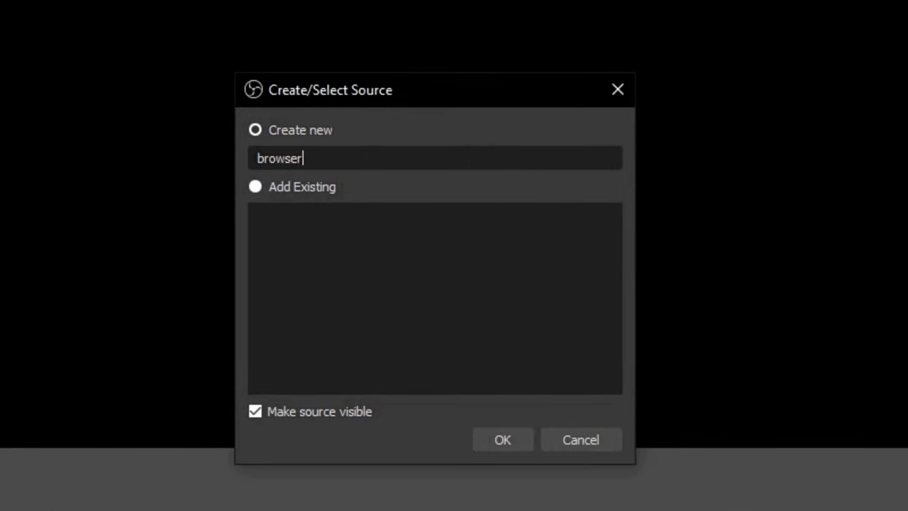
pyautogui.press('Return')
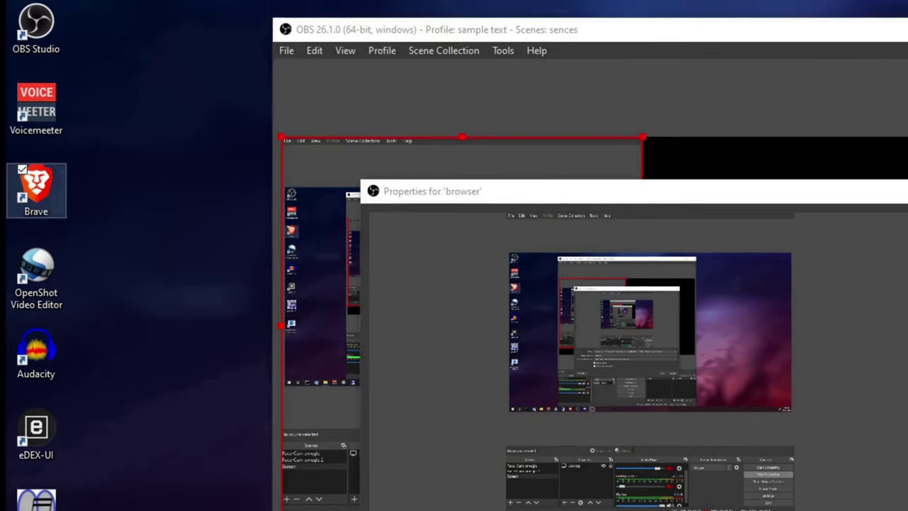
# Open Brave from the desktop and load omegle.com in a new private window.
pyautogui.rightClick(39, 184)
pyautogui.click(78, 194)
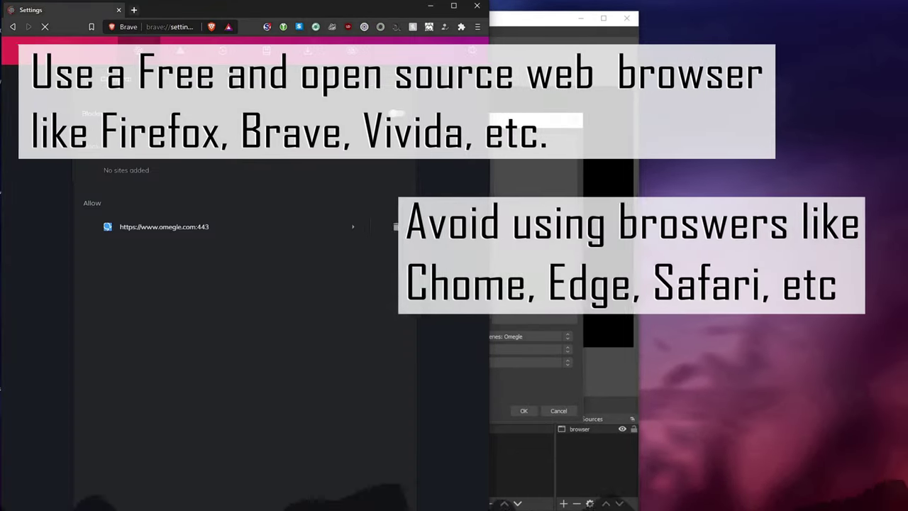
pyautogui.click(477, 26)
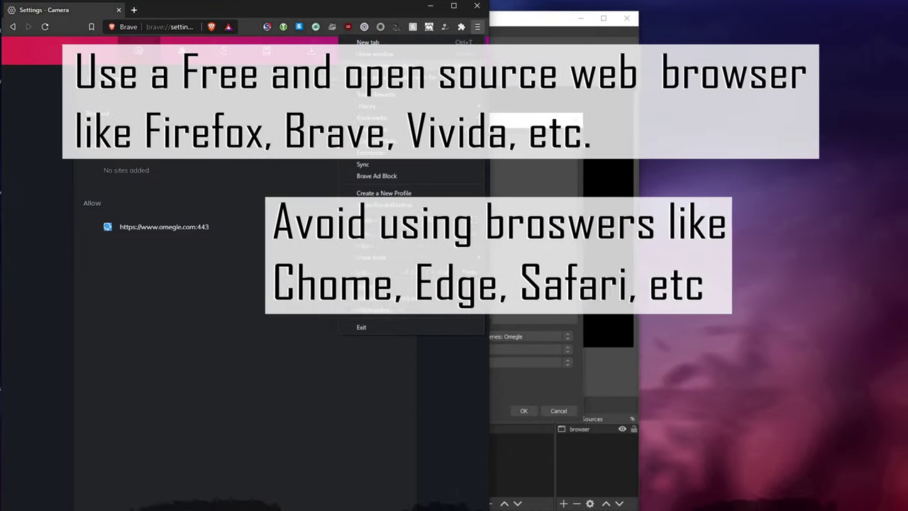
pyautogui.hotkey('ctrl', 'shift', 'n')
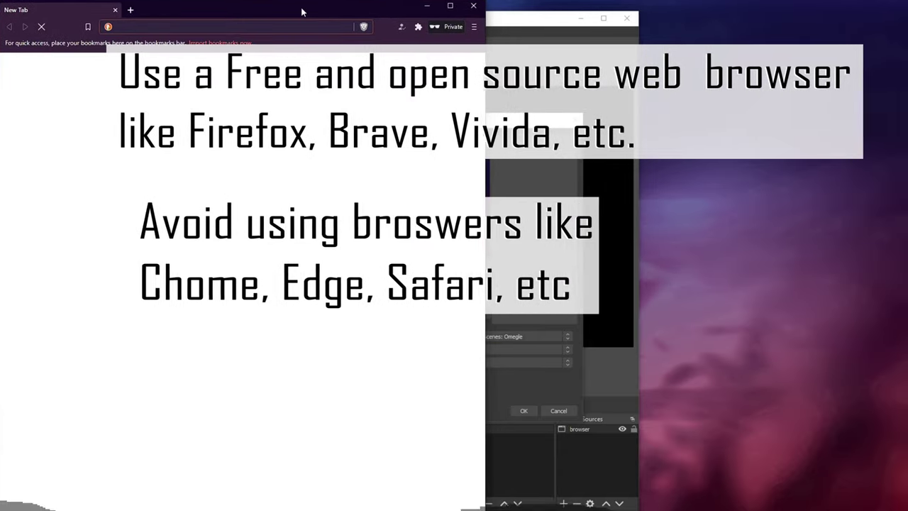
pyautogui.write('omegle.com')
pyautogui.press('Return')
# Back in OBS, set the browser source to capture the window "[brave.exe]: Omegle: Talk to strangers! - Brave".
pyautogui.hotkey('alt', 'Tab')
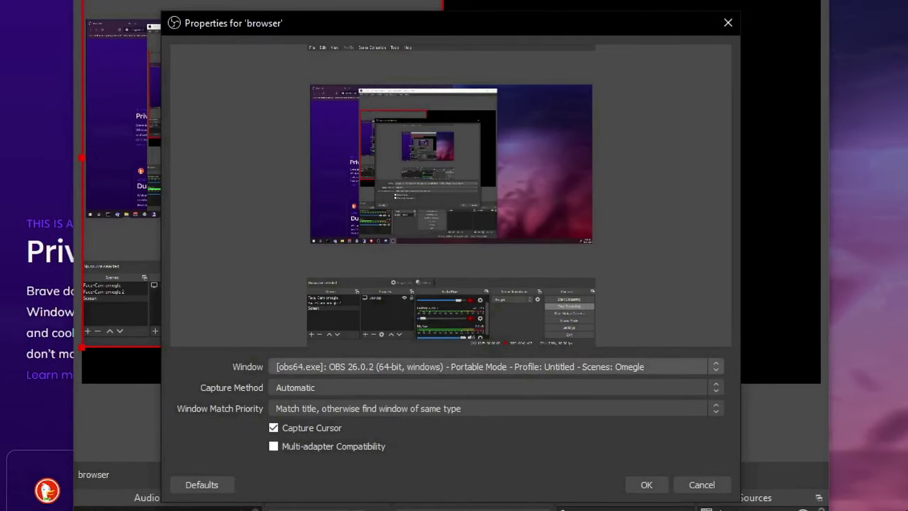
pyautogui.press('space')
pyautogui.press('Escape')
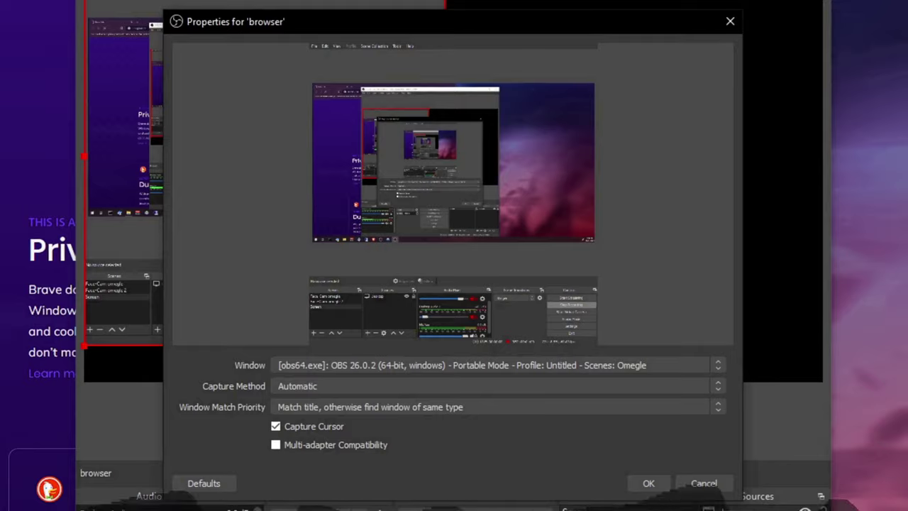
pyautogui.press('Return')
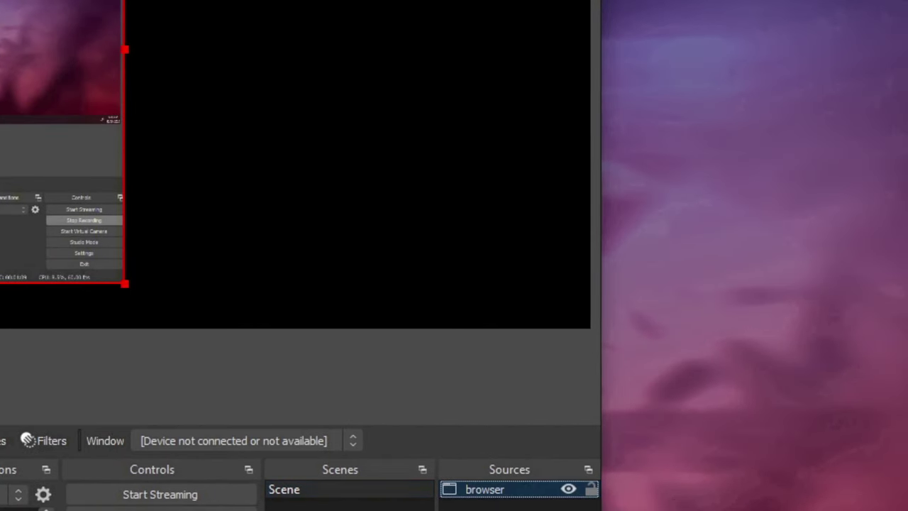
pyautogui.rightClick(488, 489)
pyautogui.click(533, 475)
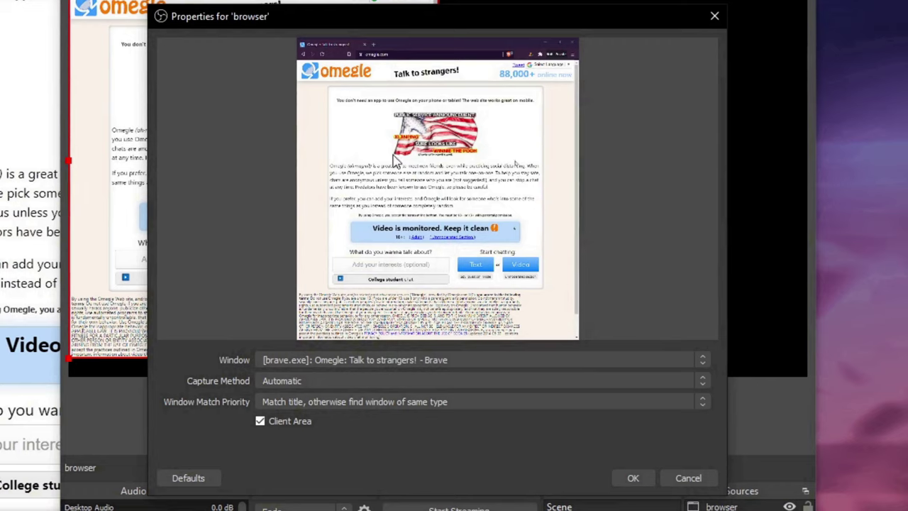
pyautogui.click(378, 360)
pyautogui.click(354, 372)
pyautogui.click(639, 480)
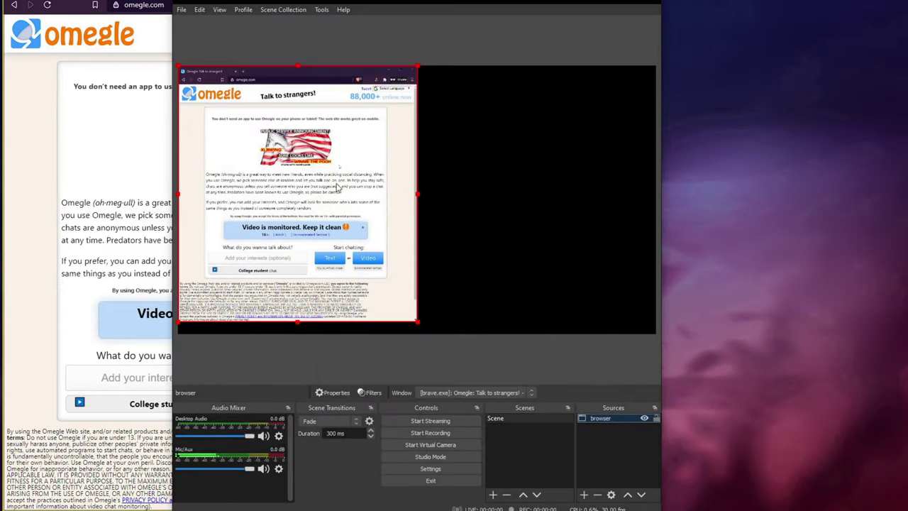
# Centre the Omegle capture horizontally on the canvas and bring the Omegle browser window to the front.
pyautogui.moveTo(338, 186); pyautogui.dragTo(427, 209)
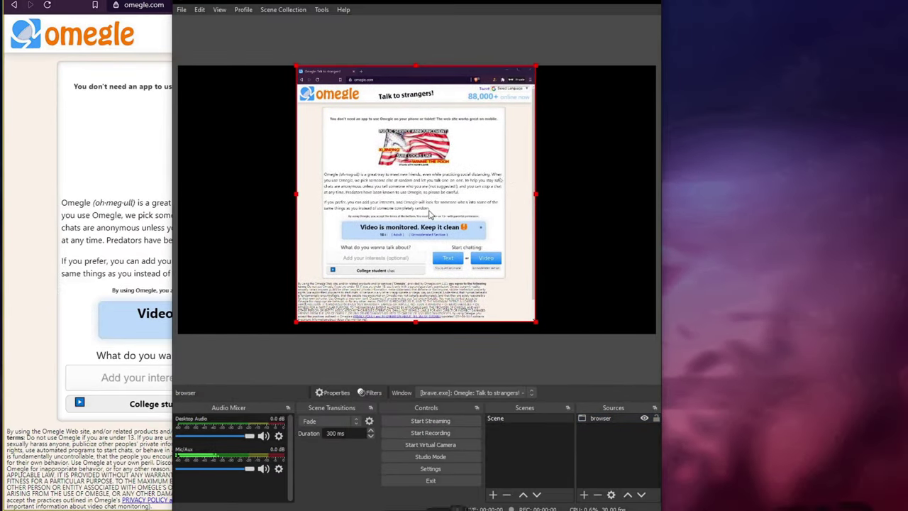
pyautogui.click(48, 302)
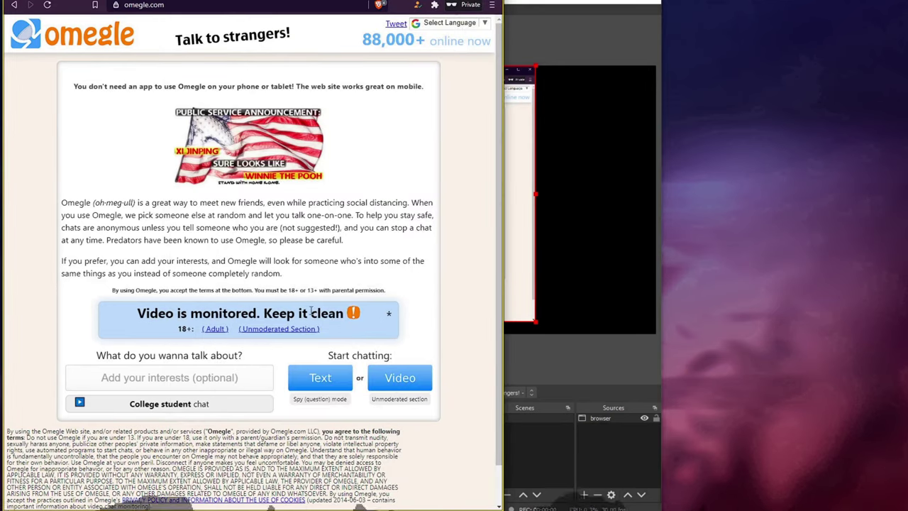
# Start a video chat on the Omegle page and switch back to OBS.
pyautogui.click(400, 378)
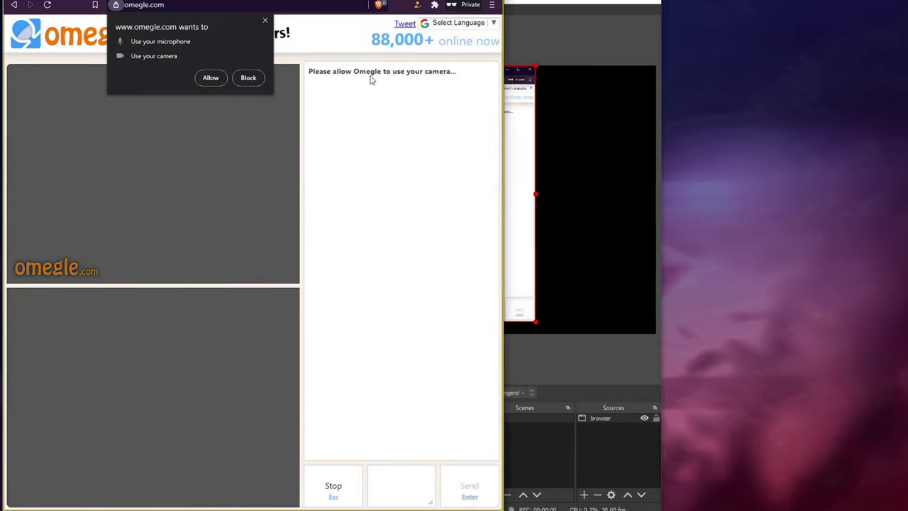
pyautogui.click(545, 33)
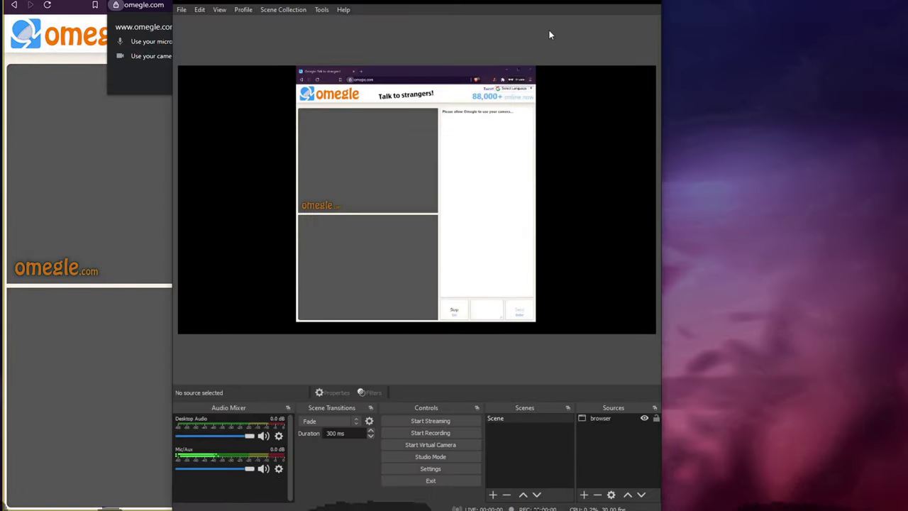
# Add a VirtualCam filter to the scene and start it with OBS-Camera as the target camera.
pyautogui.rightClick(515, 426)
pyautogui.click(533, 366)
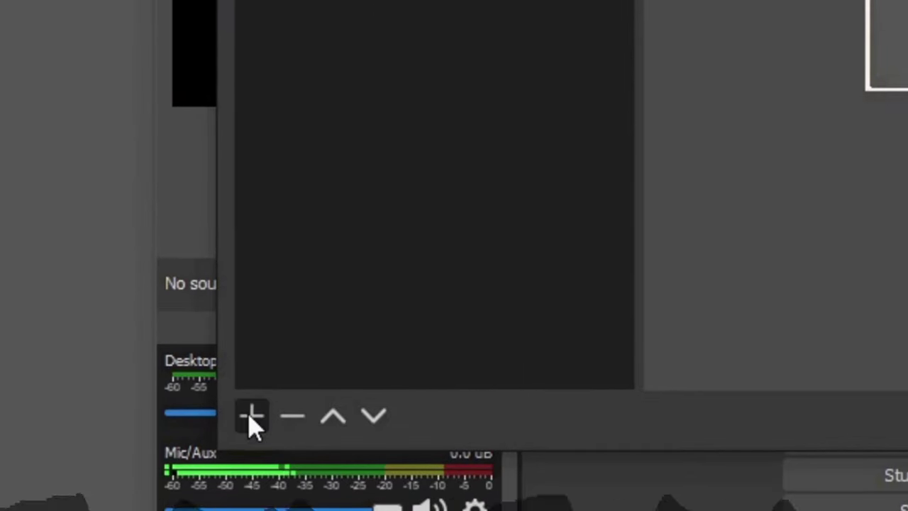
pyautogui.click(252, 417)
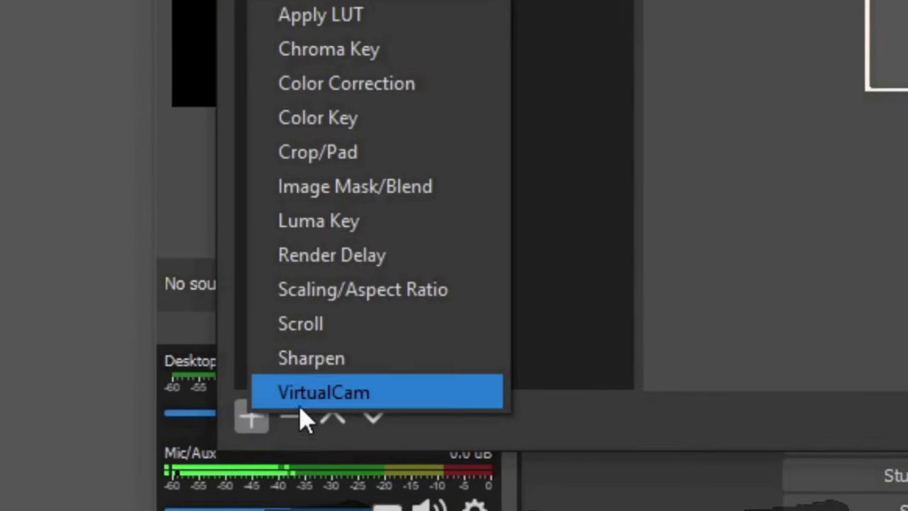
pyautogui.click(323, 392)
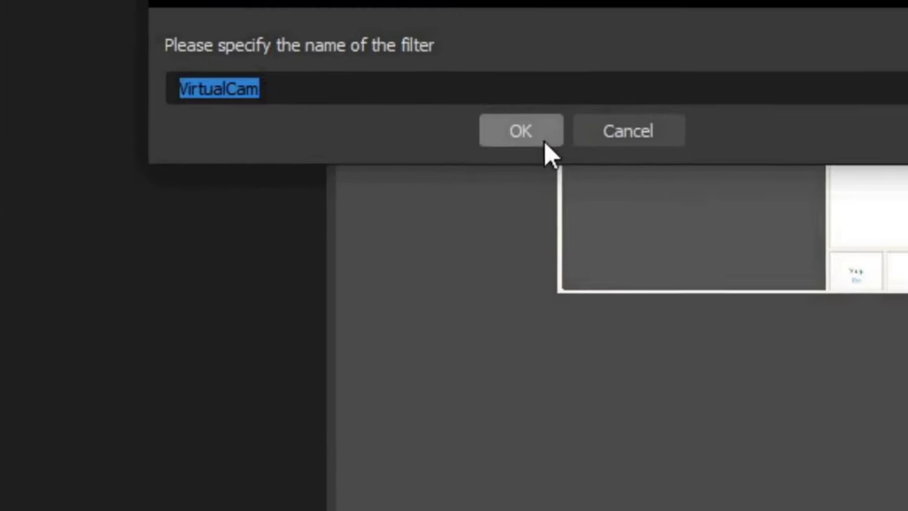
pyautogui.click(539, 136)
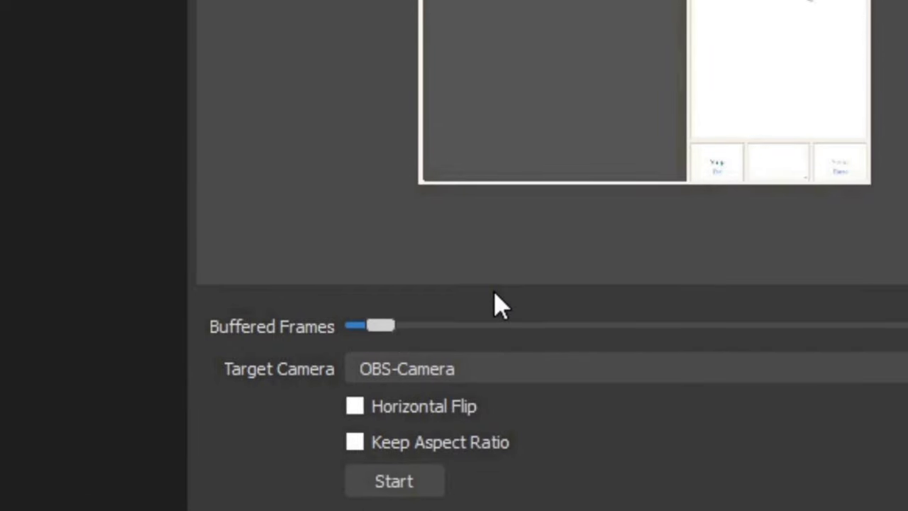
pyautogui.click(454, 377)
pyautogui.click(395, 392)
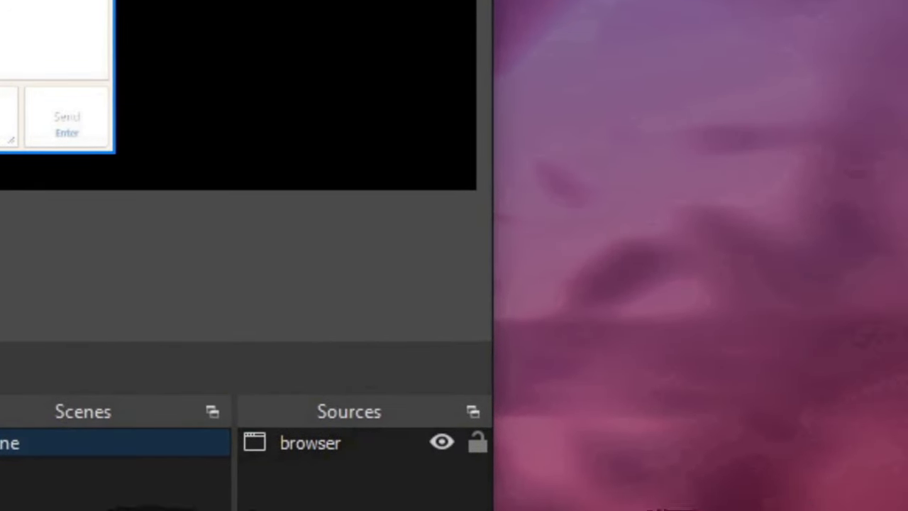
# Add a Crop/Pad filter with the default name to the browser source.
pyautogui.click(331, 444)
pyautogui.rightClick(371, 440)
pyautogui.click(397, 409)
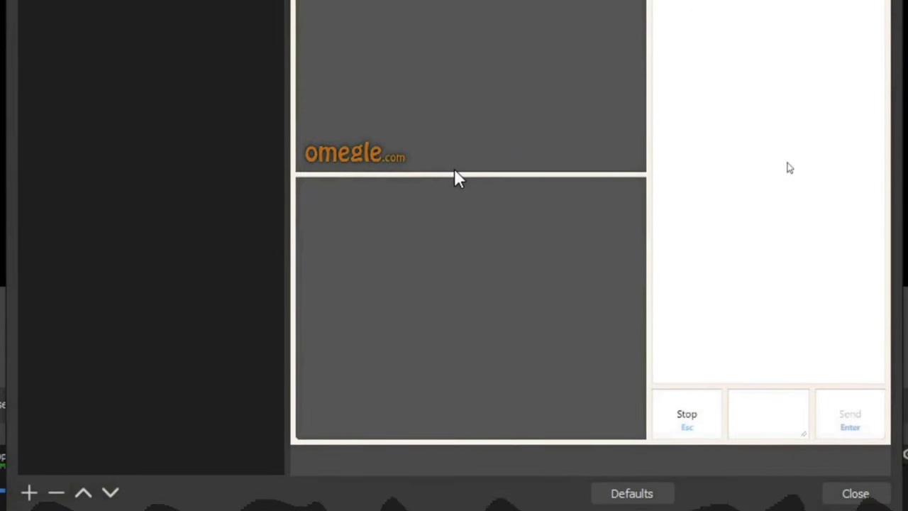
pyautogui.click(28, 491)
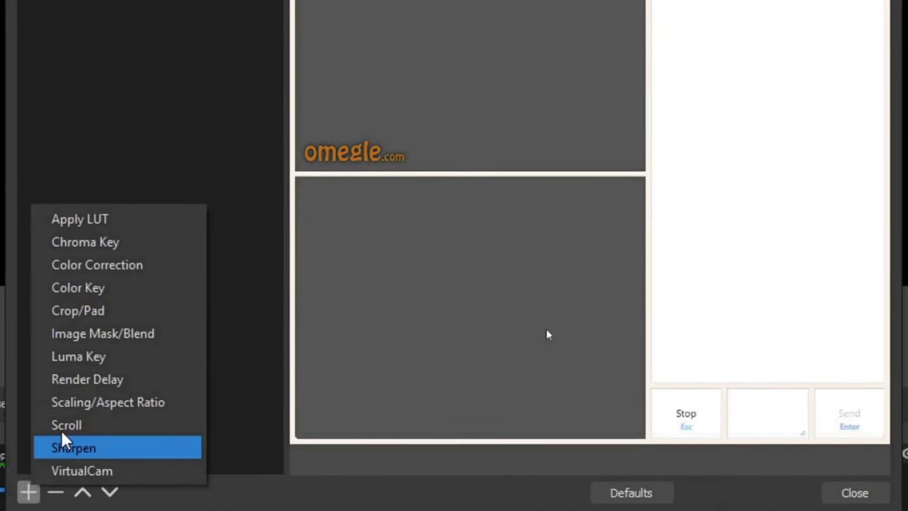
pyautogui.click(127, 310)
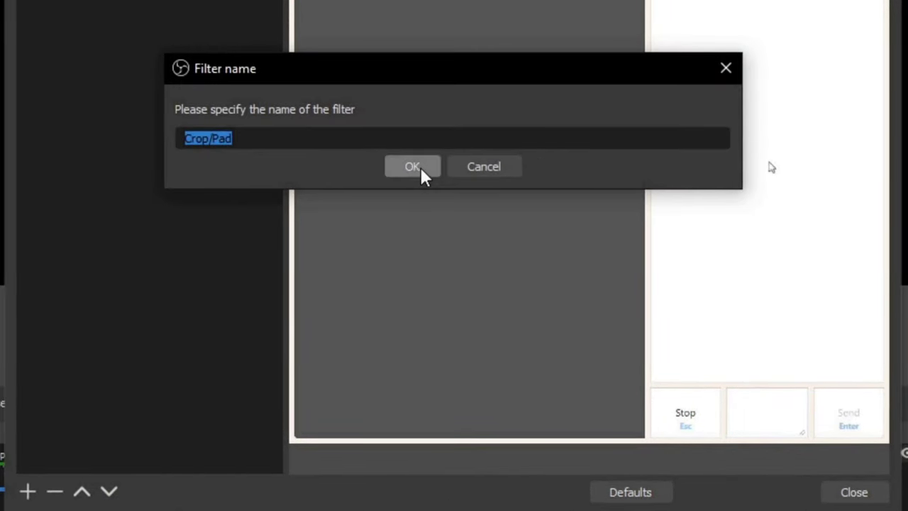
pyautogui.click(419, 166)
# Crop the browser source to the stranger's video with left 9, top 171, right 392 and bottom 438, and close the filters.
pyautogui.click(378, 259)
pyautogui.write('9')
pyautogui.click(379, 288)
pyautogui.click(872, 281)
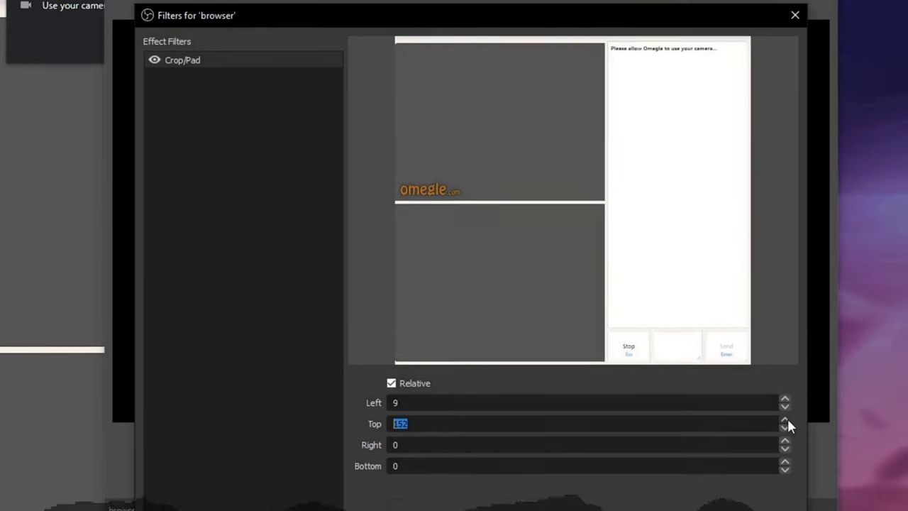
pyautogui.doubleClick(492, 447)
pyautogui.write('300')
pyautogui.click(784, 441)
pyautogui.doubleClick(534, 466)
pyautogui.write('123')
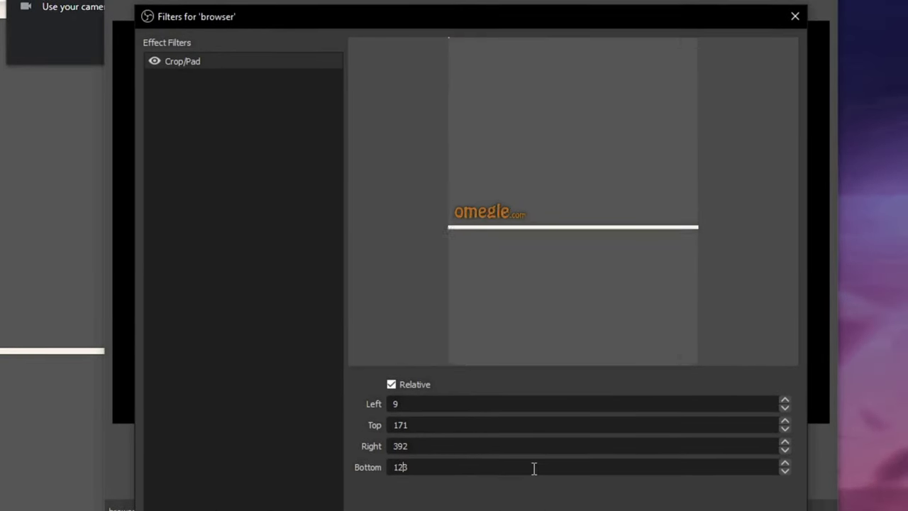
pyautogui.scroll(20, 534, 467)
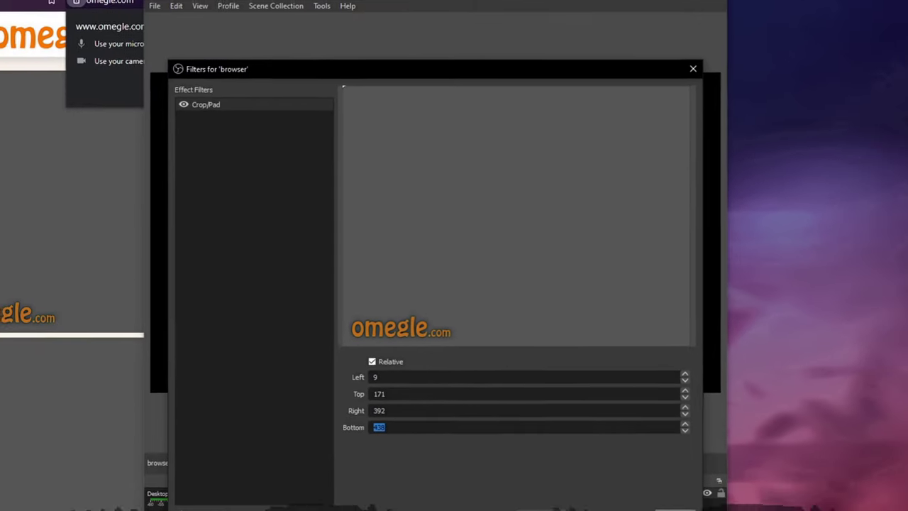
pyautogui.click(669, 508)
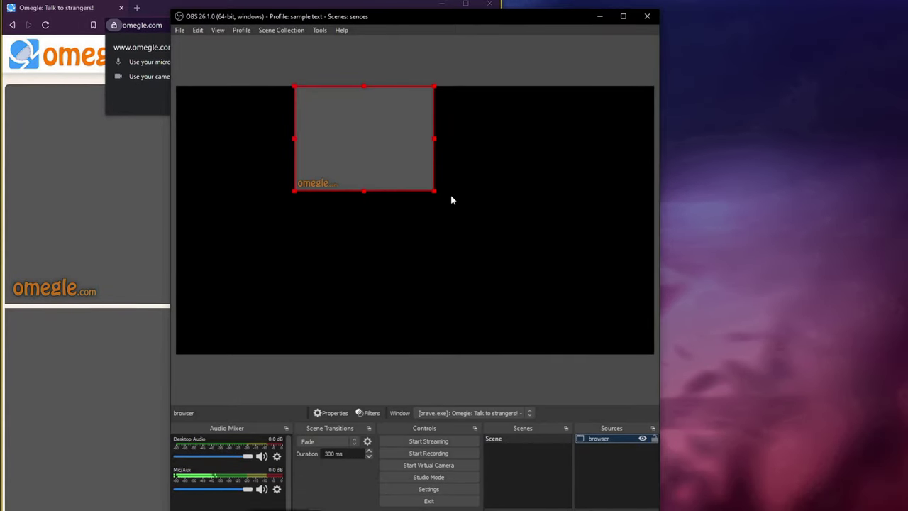
# Enlarge the cropped Omegle capture to the canvas's full height and centre it horizontally.
pyautogui.moveTo(434, 190); pyautogui.dragTo(507, 354)
pyautogui.moveTo(492, 314); pyautogui.dragTo(428, 313)
# Allow Omegle to use the microphone and camera in Brave, and return to OBS to check the capture.
pyautogui.click(153, 8)
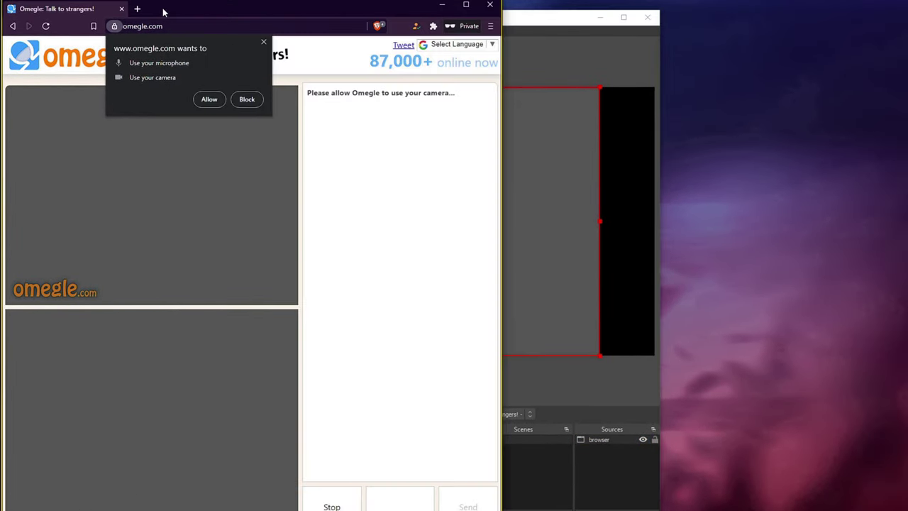
pyautogui.click(222, 107)
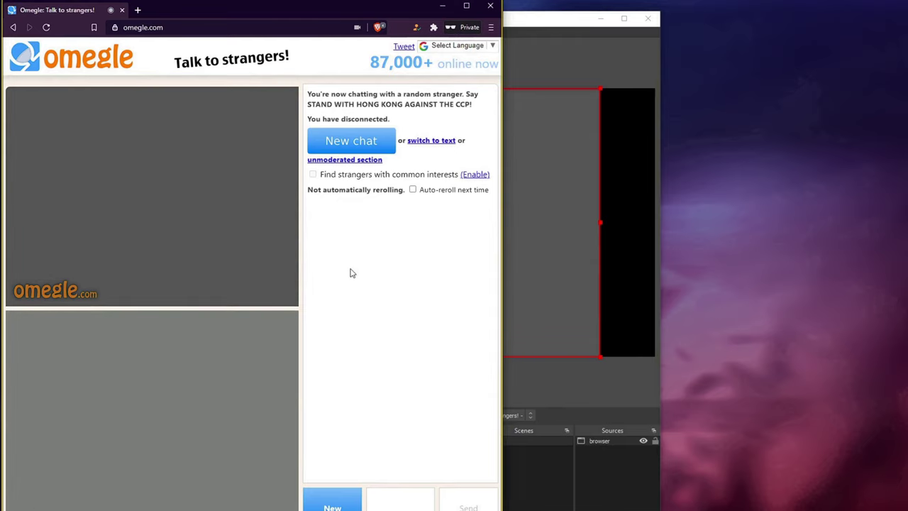
pyautogui.click(534, 64)
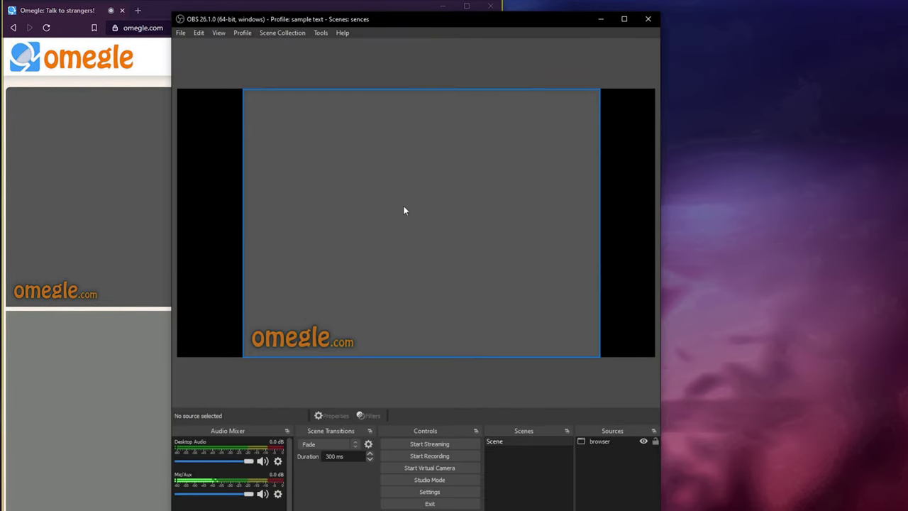
# Open a new tab in the private Brave window and detach it into its own window beside the Omegle one.
pyautogui.click(159, 3)
pyautogui.click(137, 10)
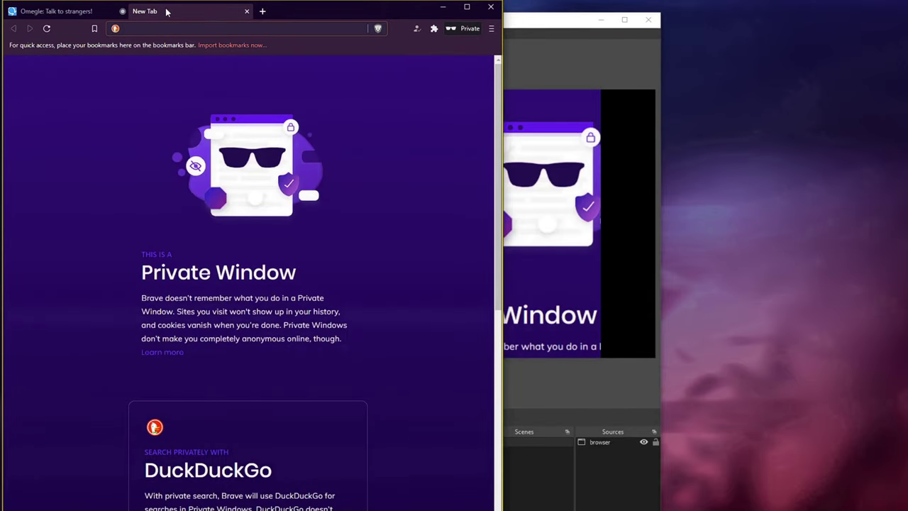
pyautogui.moveTo(165, 11); pyautogui.dragTo(675, 13)
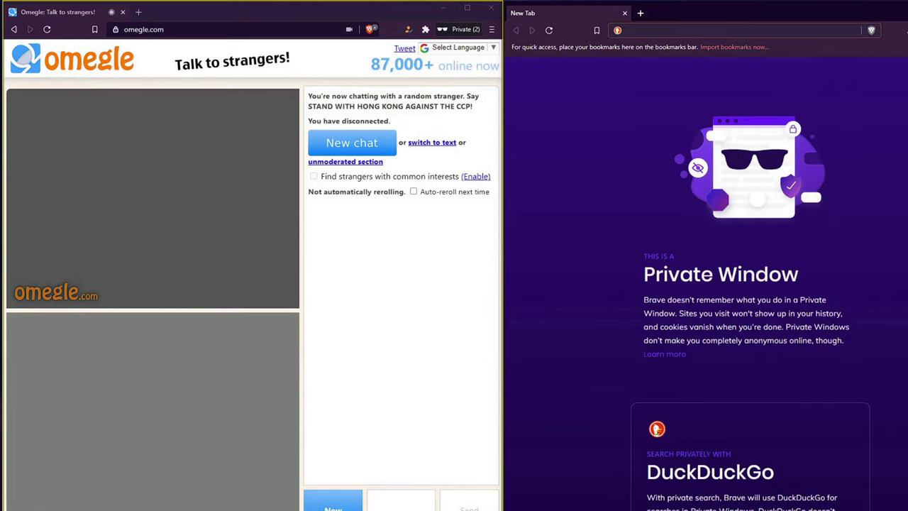
# Minimise the Omegle window and move the OBS window alongside the new private browser window.
pyautogui.click(444, 9)
pyautogui.rightClick(27, 27)
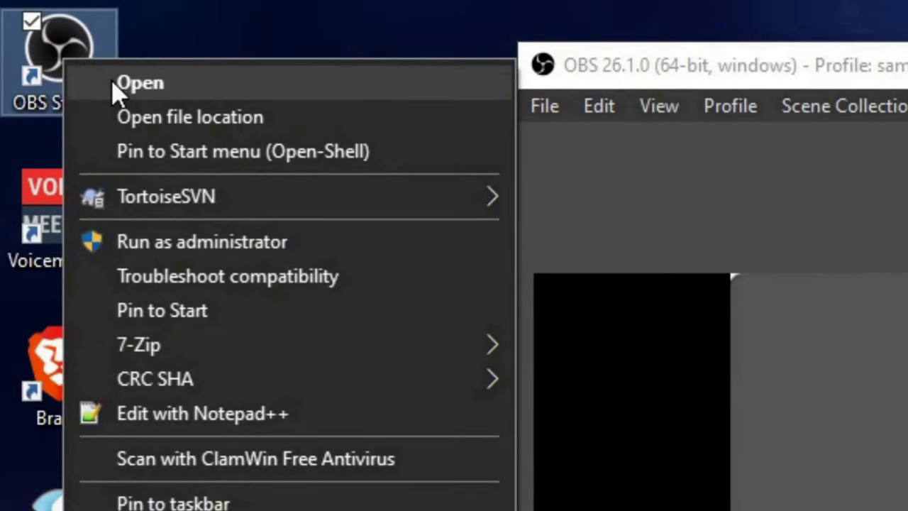
pyautogui.click(113, 81)
pyautogui.moveTo(380, 24); pyautogui.dragTo(291, 25)
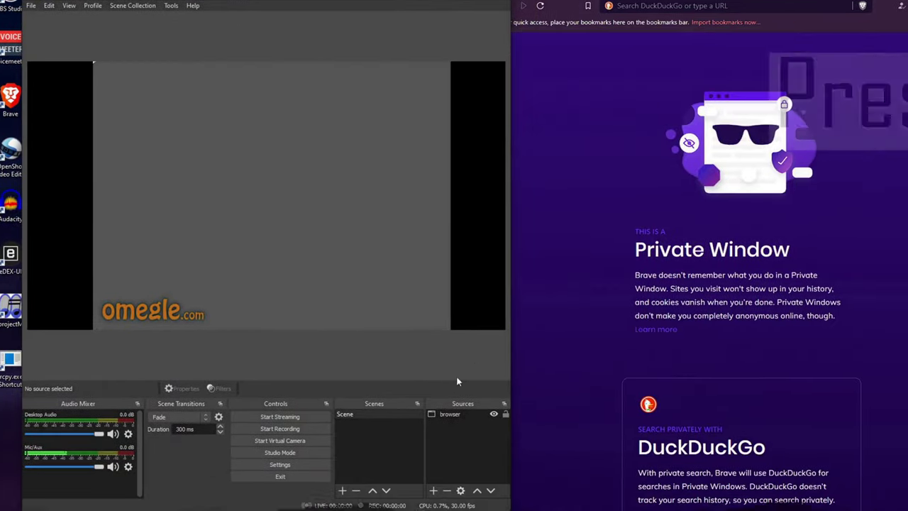
# In OBS, add a scene named "Scene 2" and set the browser source to capture the window "[brave.exe]: New Tab - Brave".
pyautogui.rightClick(362, 415)
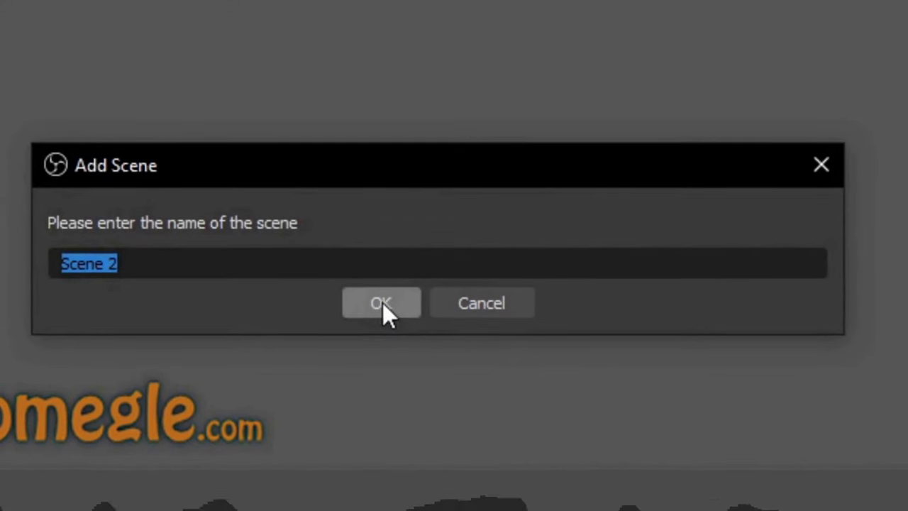
pyautogui.click(382, 304)
pyautogui.doubleClick(682, 502)
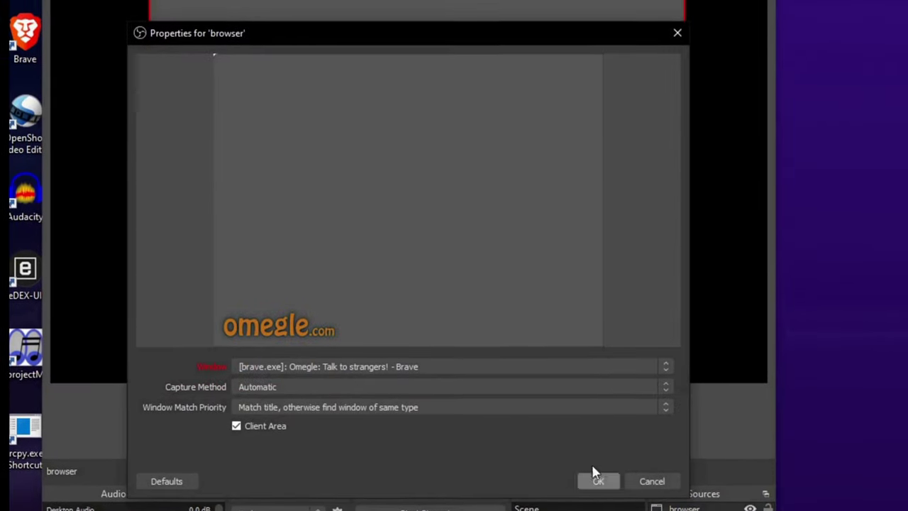
pyautogui.click(490, 359)
pyautogui.click(470, 411)
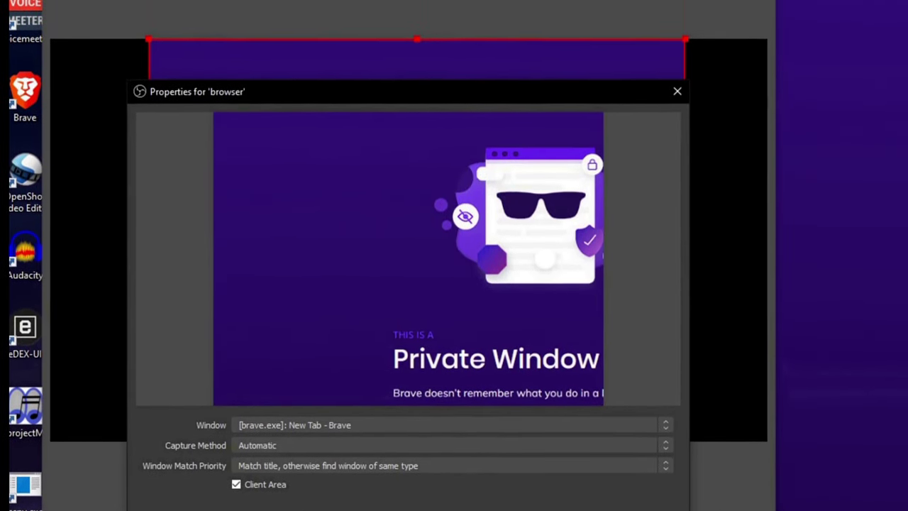
pyautogui.press('Return')
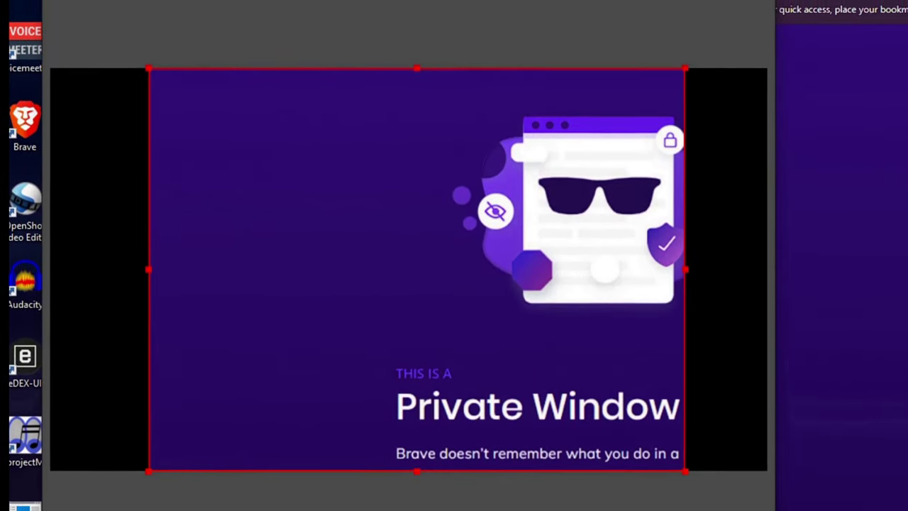
# Load omegle.com in the new private Brave window.
pyautogui.write('omegle.com')
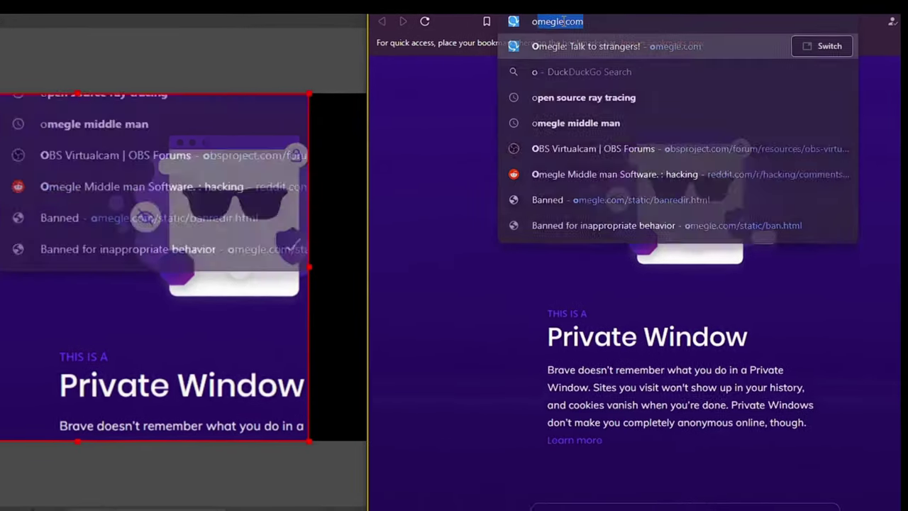
pyautogui.press('Return')
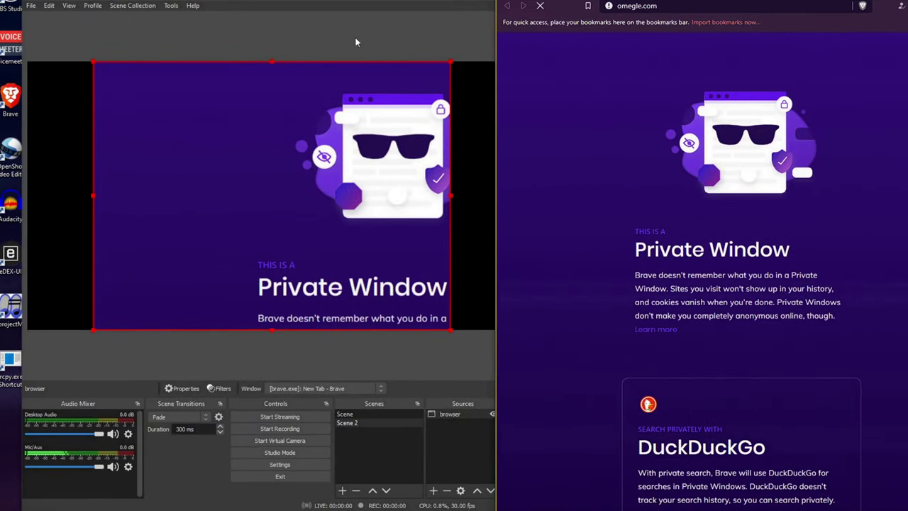
# Move the OBS window away from the desktop shortcuts and launch a second OBS instance alongside the running one.
pyautogui.moveTo(268, 3); pyautogui.dragTo(471, 1)
pyautogui.rightClick(19, 3)
pyautogui.click(40, 2)
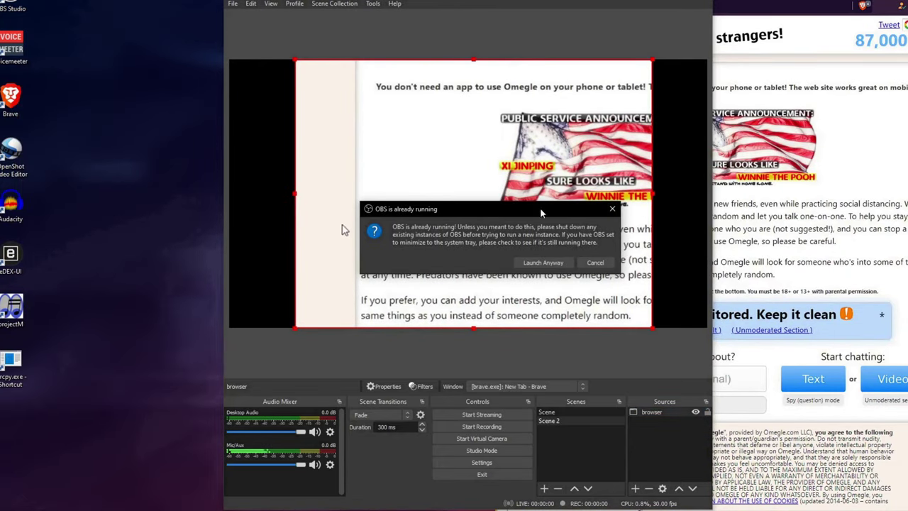
pyautogui.click(542, 262)
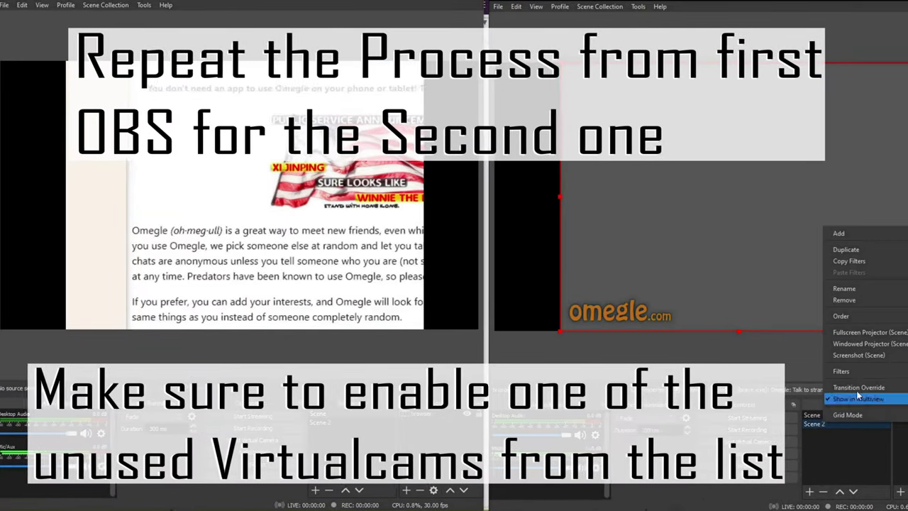
# In the second OBS instance, start Scene 2's VirtualCam filter with OBS-Camera2 as the target camera and close the filters.
pyautogui.click(856, 390)
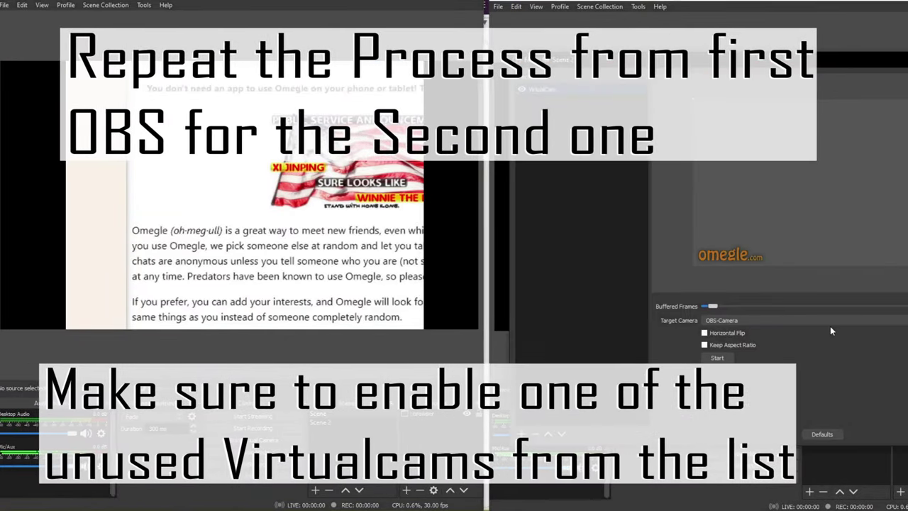
pyautogui.click(738, 321)
pyautogui.click(720, 334)
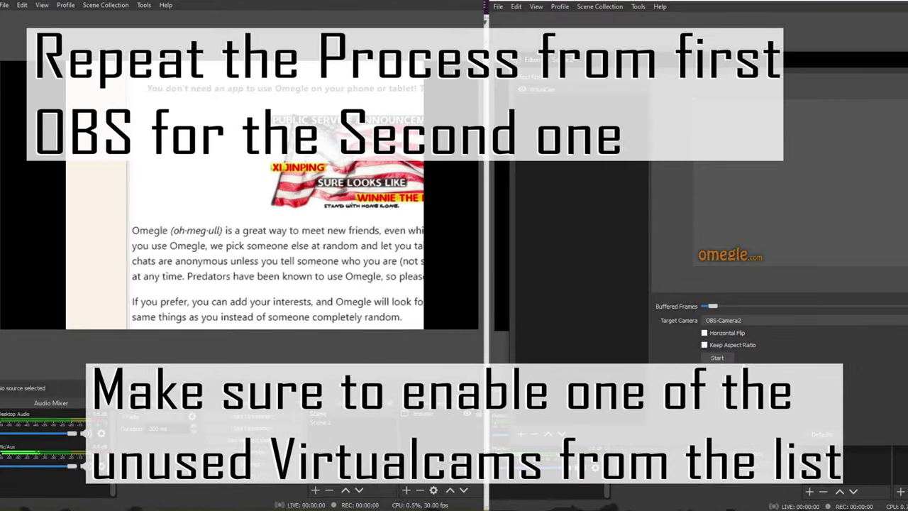
pyautogui.click(718, 358)
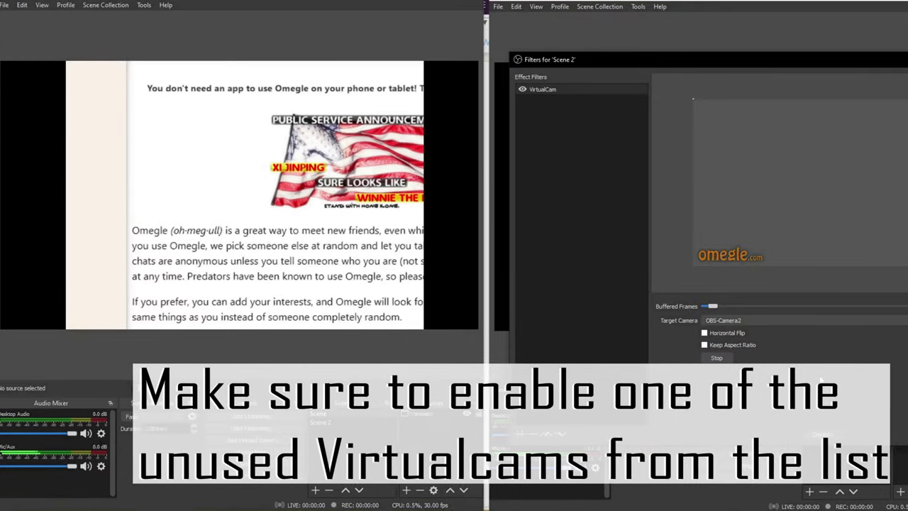
pyautogui.press('Escape')
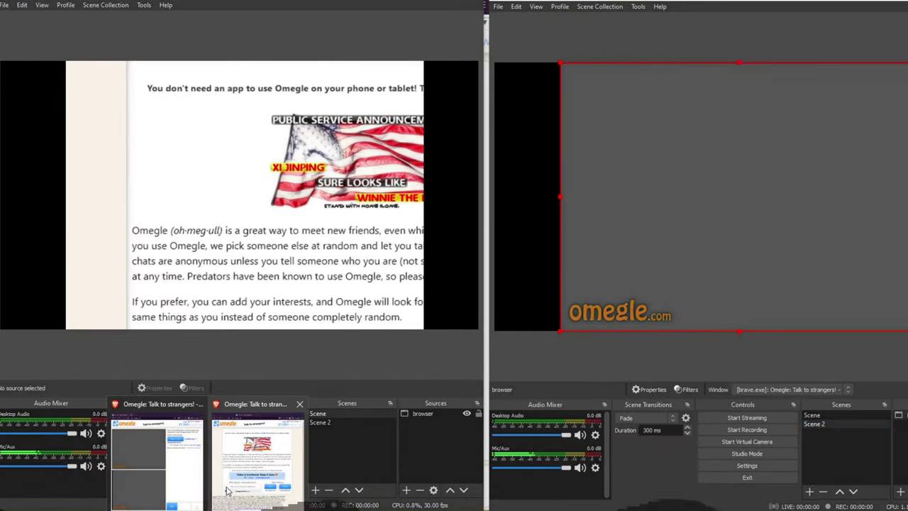
# Bring both Omegle browser windows to the front and start a video chat in the second one.
pyautogui.click(259, 458)
pyautogui.click(198, 425)
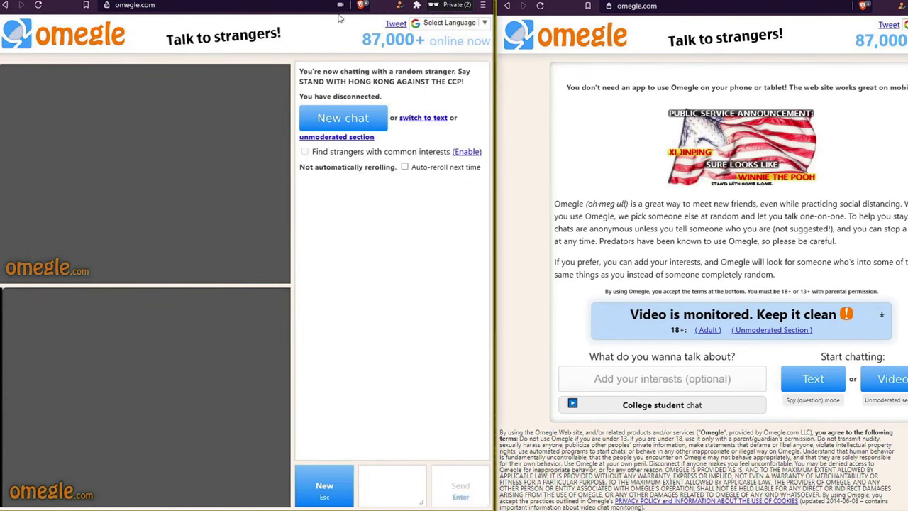
pyautogui.click(892, 380)
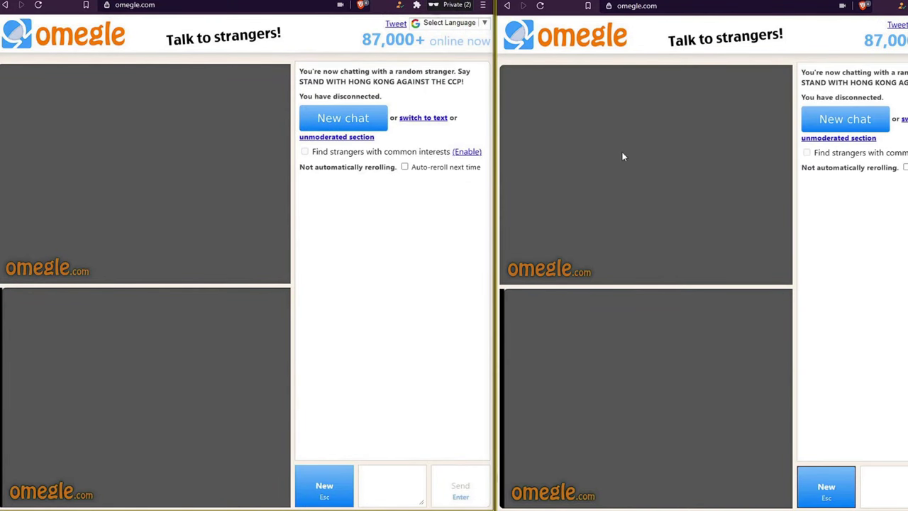
# Manage the camera permission of the second Omegle window and set Brave's camera to OBS-Camera.
pyautogui.moveTo(284, 507)
pyautogui.click(842, 5)
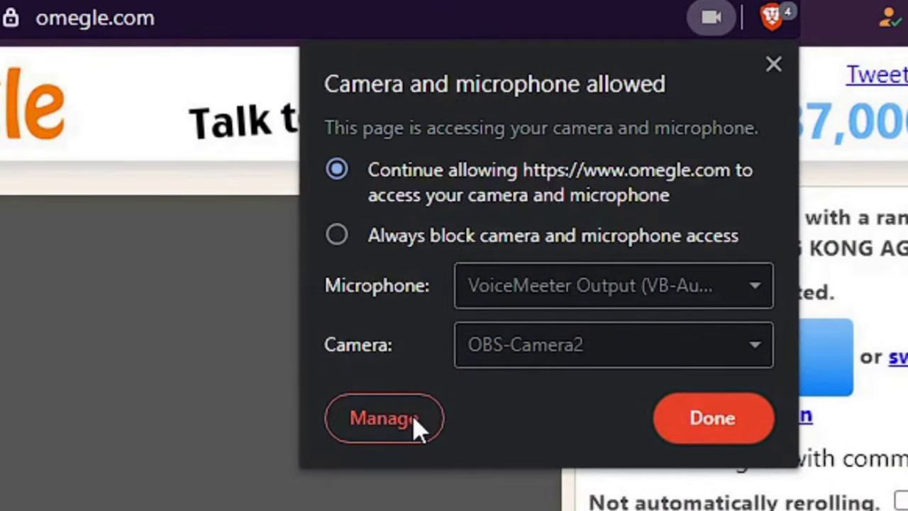
pyautogui.click(417, 424)
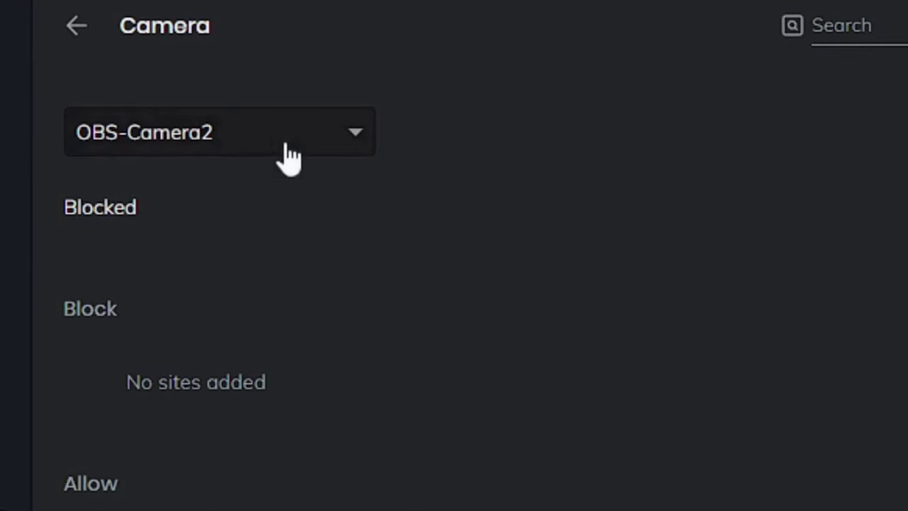
pyautogui.click(291, 151)
pyautogui.click(226, 173)
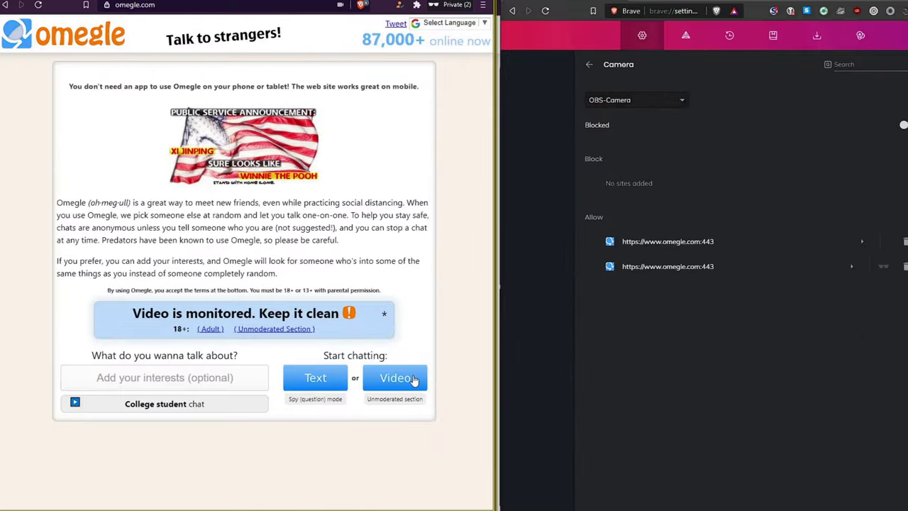
# Start a video chat in the first Omegle window and open an empty private tab in the second Brave window.
pyautogui.click(408, 379)
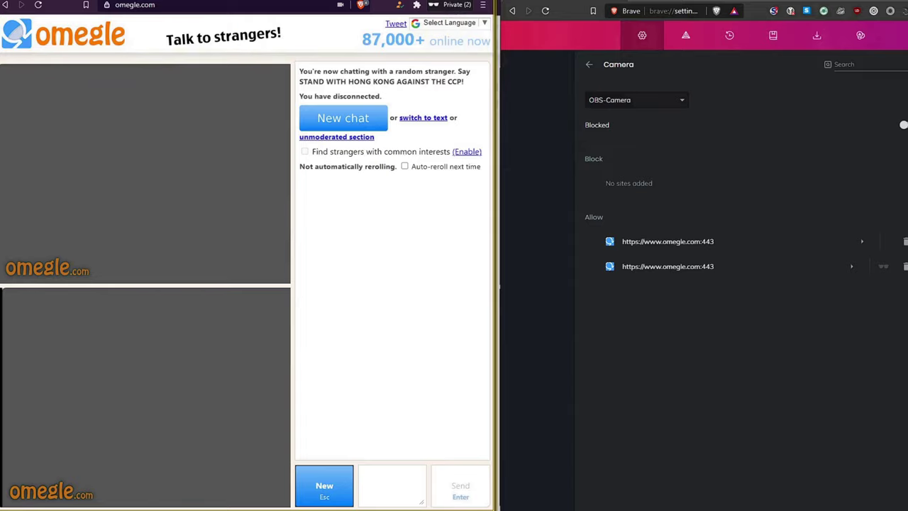
pyautogui.hotkey('alt', 'Tab')
pyautogui.moveTo(283, 508)
pyautogui.click(614, 2)
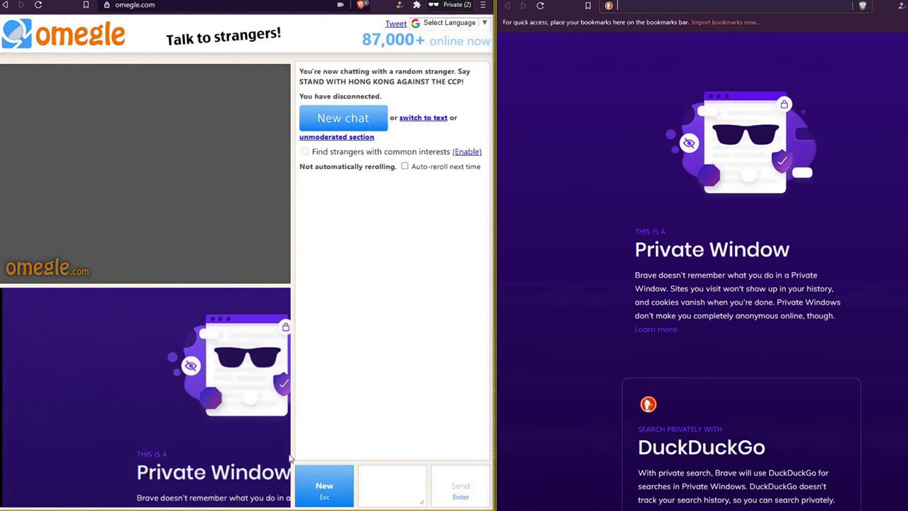
# Switch to both OBS instances and set the first one's browser source to capture the window [brave.exe]: New Tab - Brave.
pyautogui.click(317, 485)
pyautogui.click(199, 454)
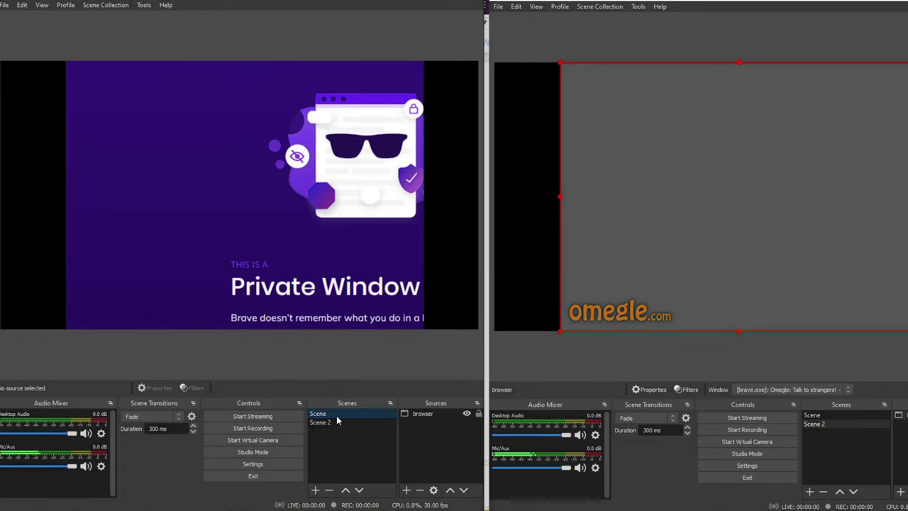
pyautogui.doubleClick(423, 415)
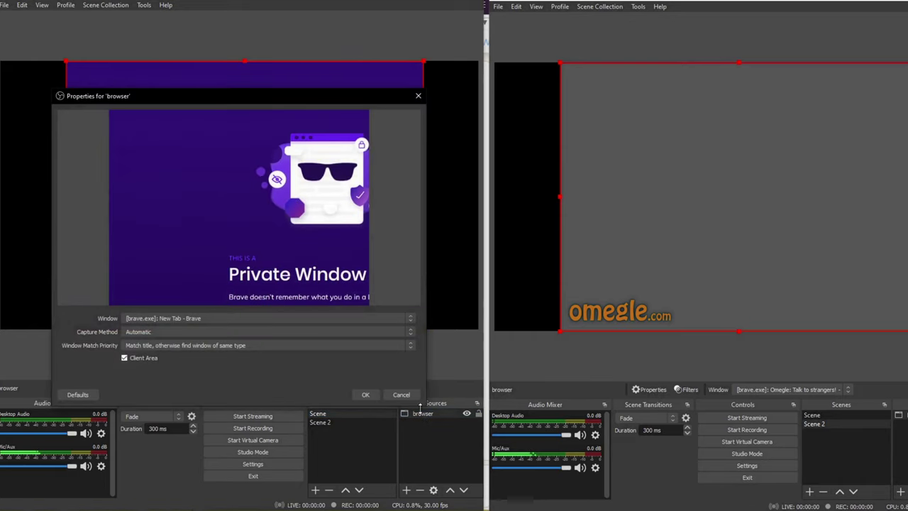
pyautogui.click(251, 320)
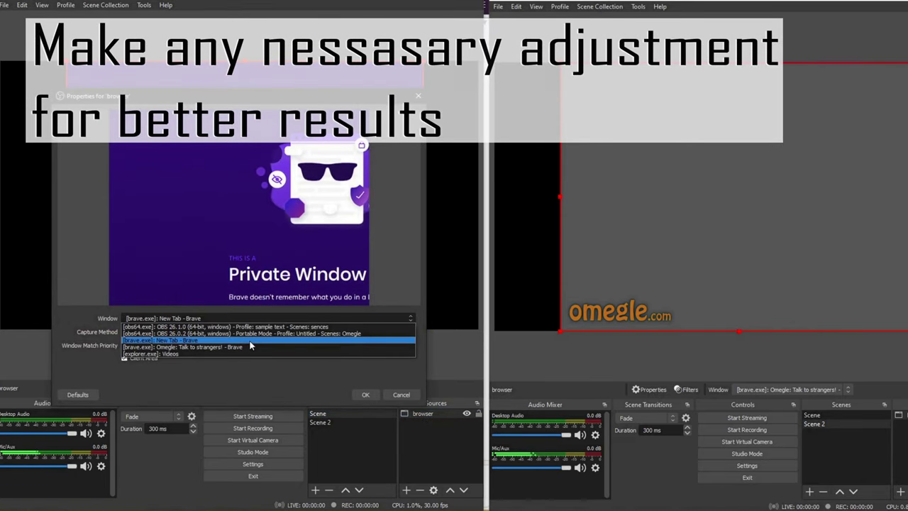
pyautogui.click(250, 341)
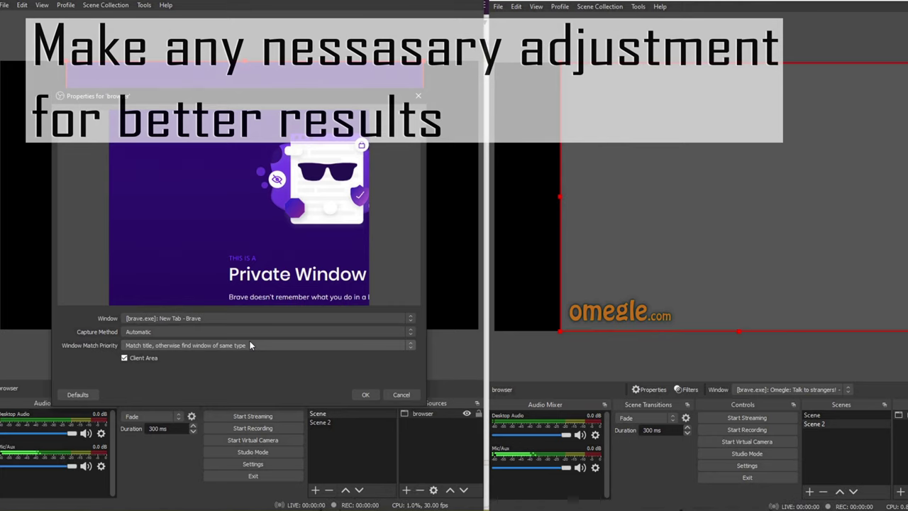
pyautogui.click(361, 394)
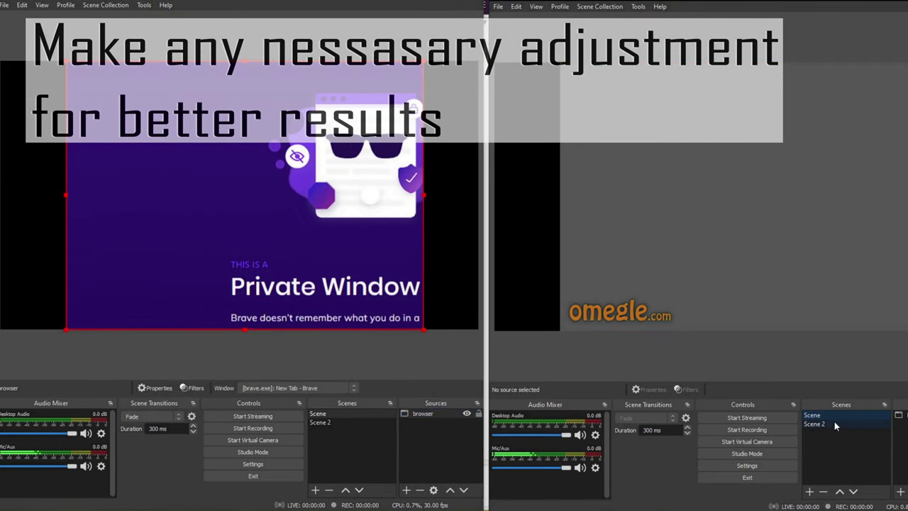
pyautogui.rightClick(889, 418)
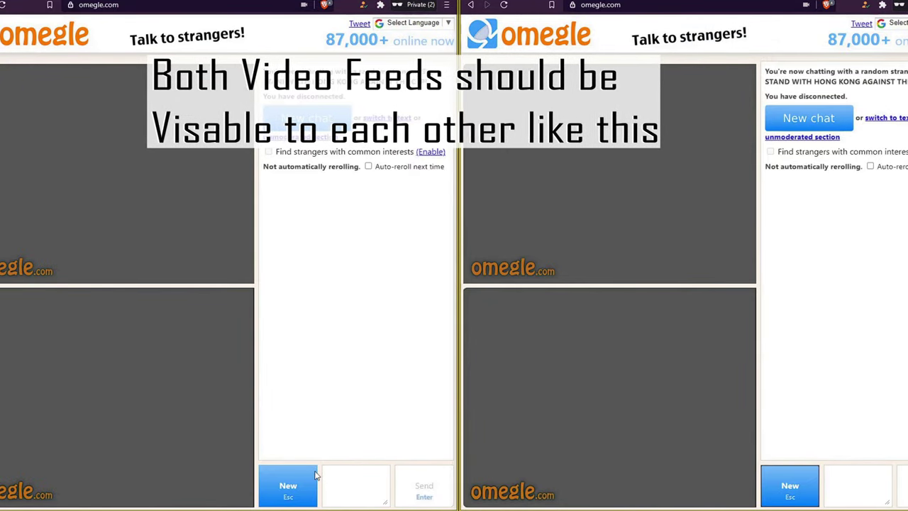
# Test the crossed video feeds by starting a new chat in both Omegle windows, ending it in the first window.
pyautogui.click(308, 482)
pyautogui.click(794, 493)
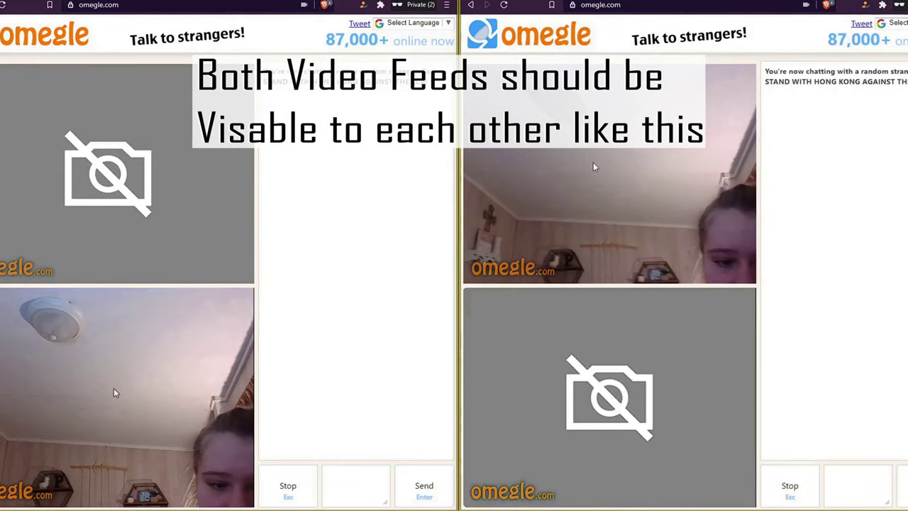
pyautogui.doubleClick(303, 499)
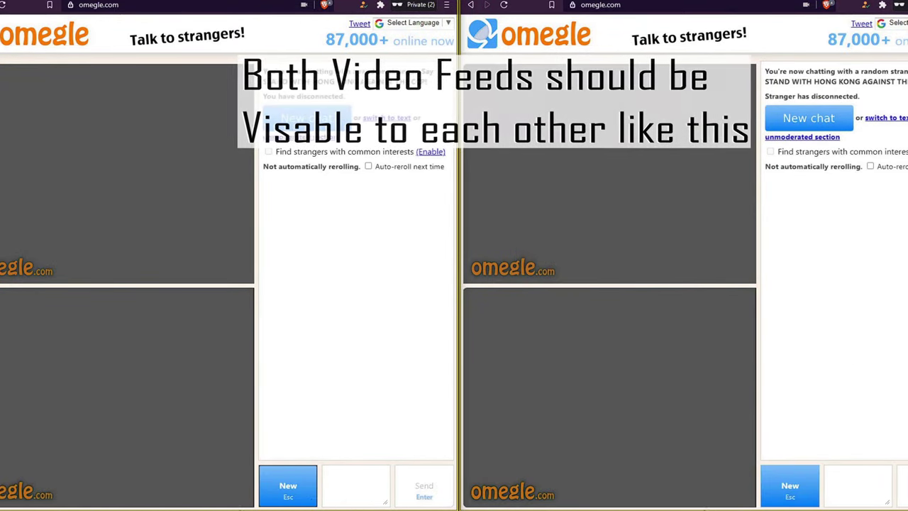
# Bring both OBS instances to the front and add a Video Capture Device source to the first one's Scene.
pyautogui.moveTo(248, 507)
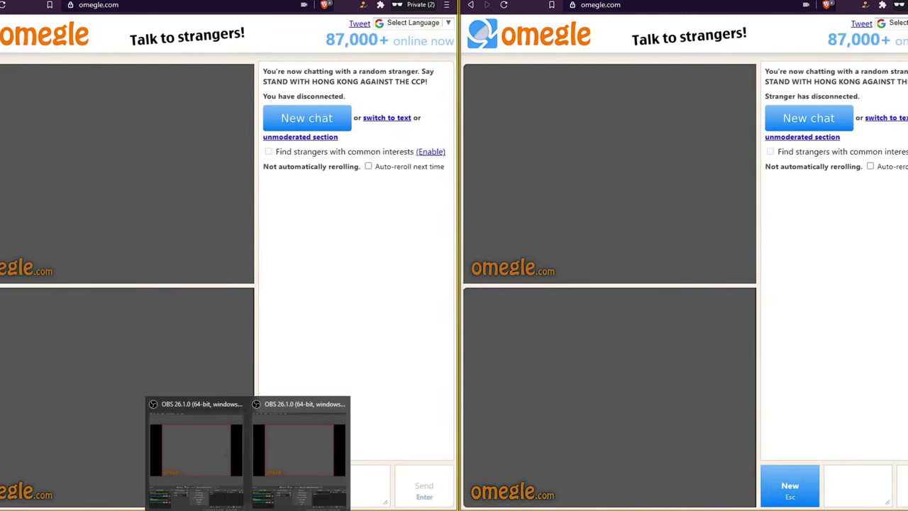
pyautogui.click(195, 458)
pyautogui.click(298, 457)
pyautogui.moveTo(506, 24); pyautogui.dragTo(735, 0)
pyautogui.click(381, 490)
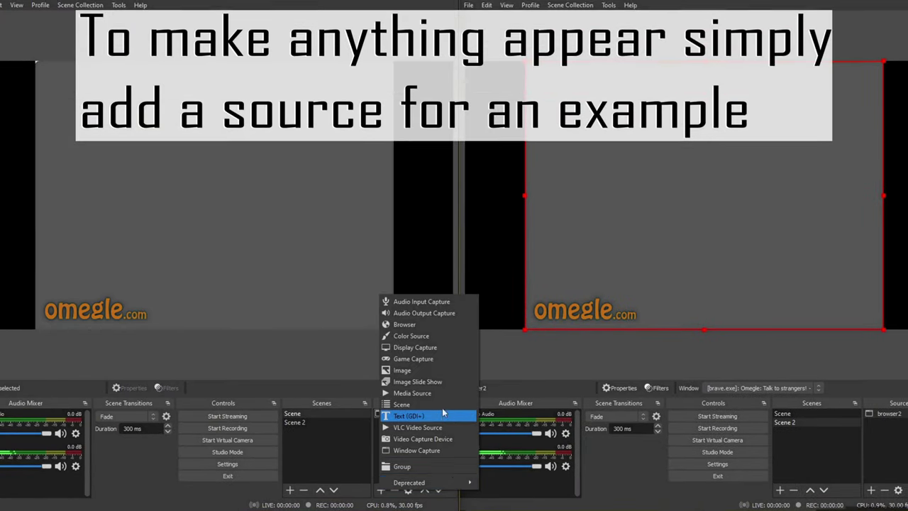
pyautogui.click(429, 437)
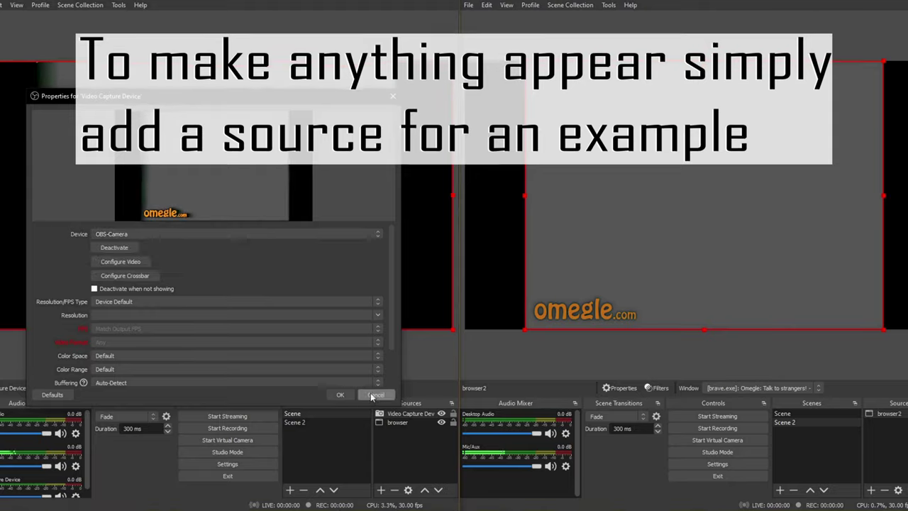
pyautogui.click(375, 393)
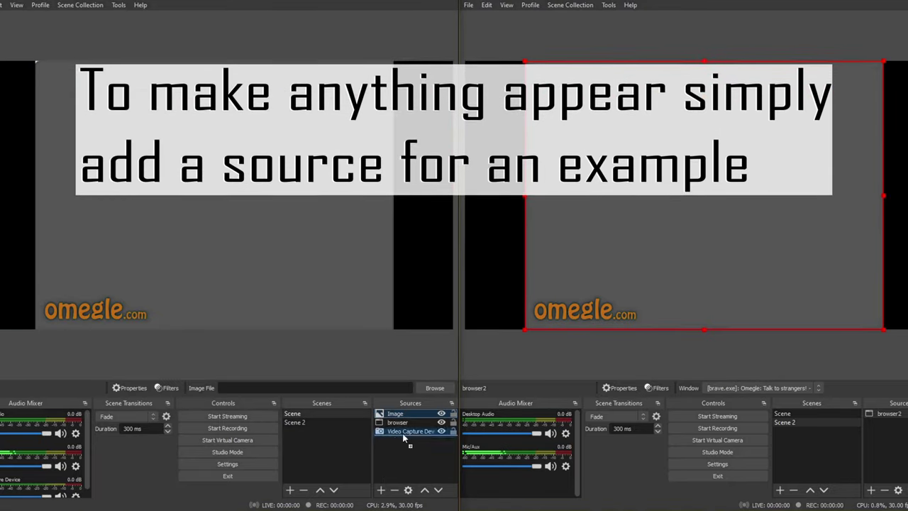
# Add a Window Capture source named "a game or anything else" to Scene and shift it sideways to line up with the Omegle capture.
pyautogui.click(380, 489)
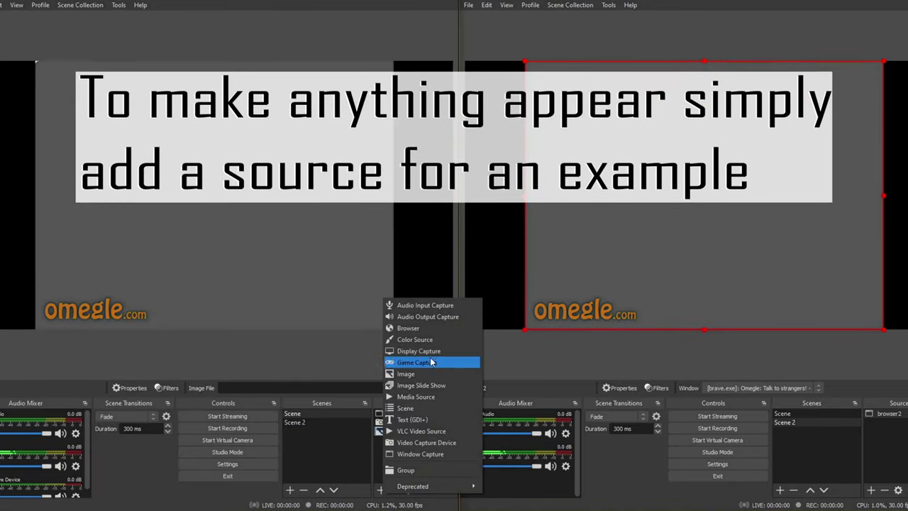
pyautogui.click(437, 454)
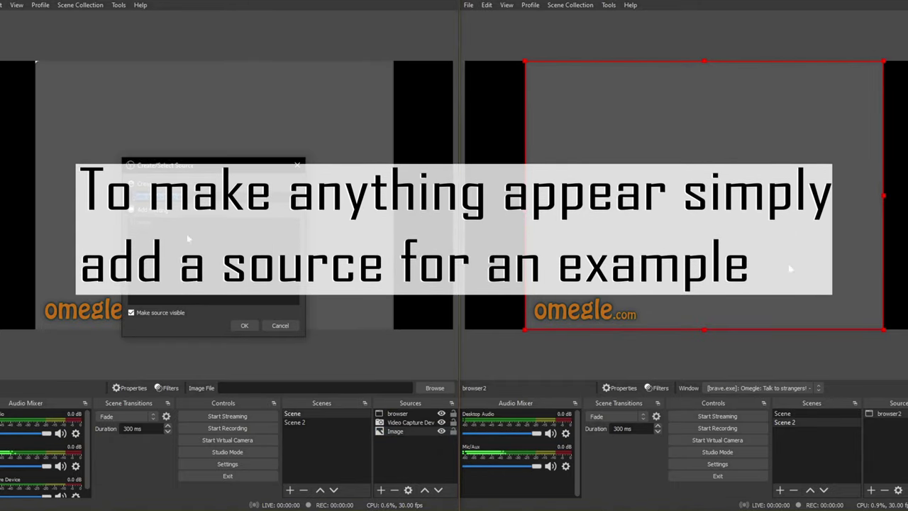
pyautogui.click(254, 327)
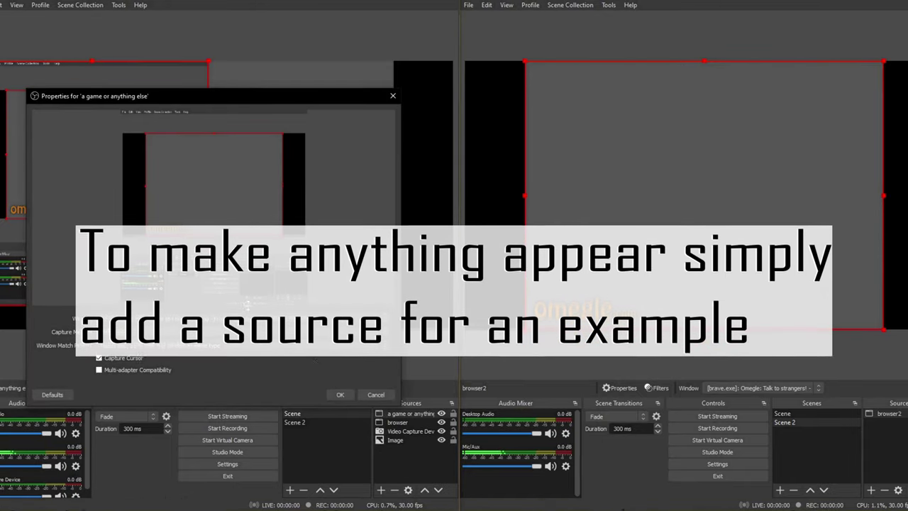
pyautogui.click(340, 394)
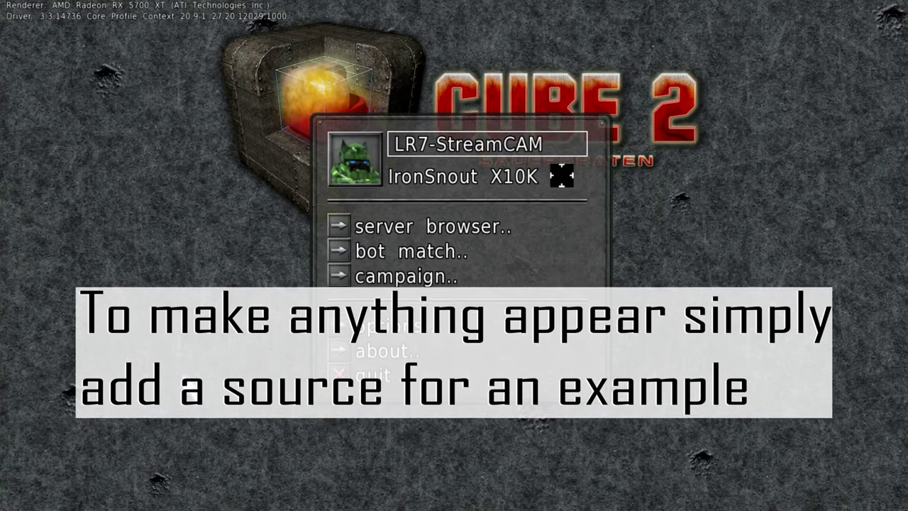
pyautogui.hotkey('alt', 'Tab')
pyautogui.click(143, 209)
pyautogui.moveTo(24, 209); pyautogui.dragTo(79, 209)
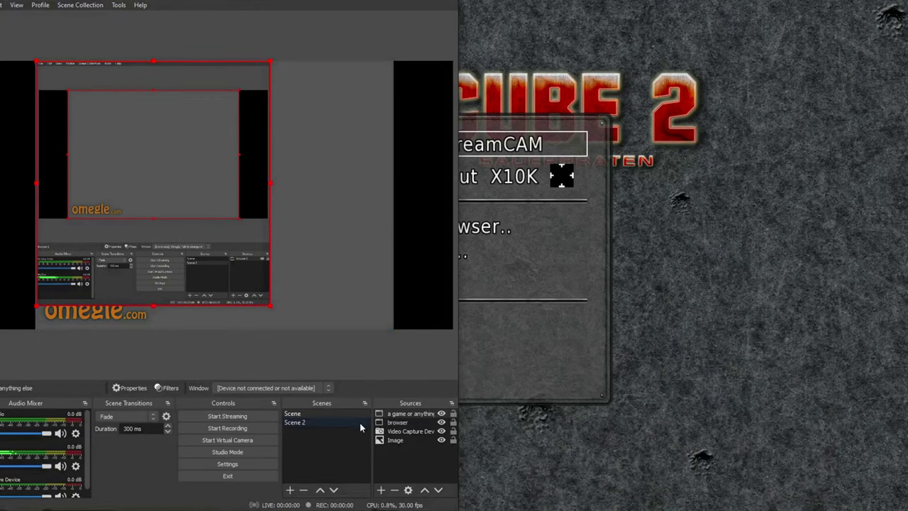
# Set the game source to capture [sauerbraten.exe]: Cube 2: Sauerbraten and turn off Capture Cursor.
pyautogui.doubleClick(408, 414)
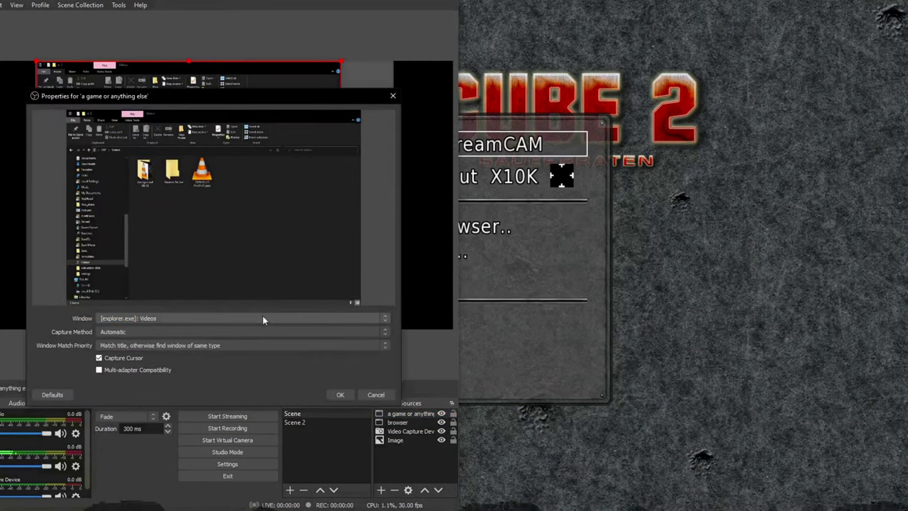
pyautogui.click(261, 320)
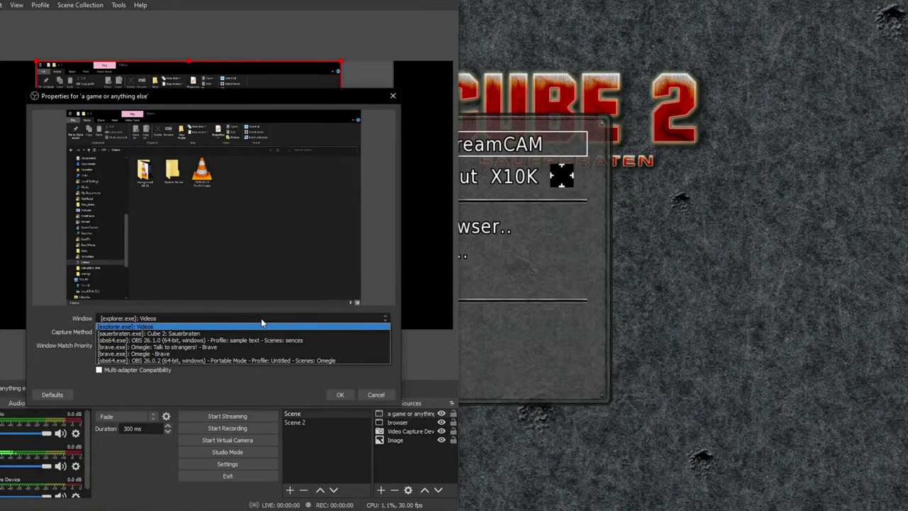
pyautogui.click(253, 333)
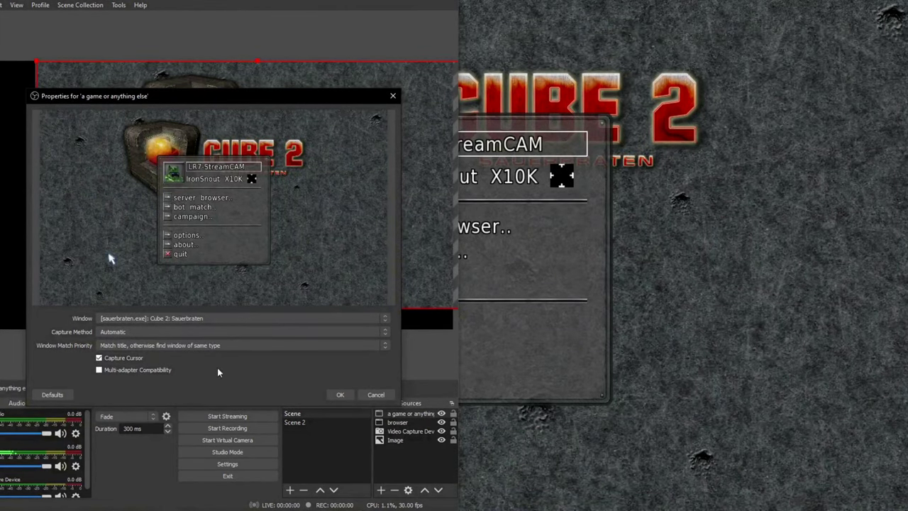
pyautogui.click(122, 361)
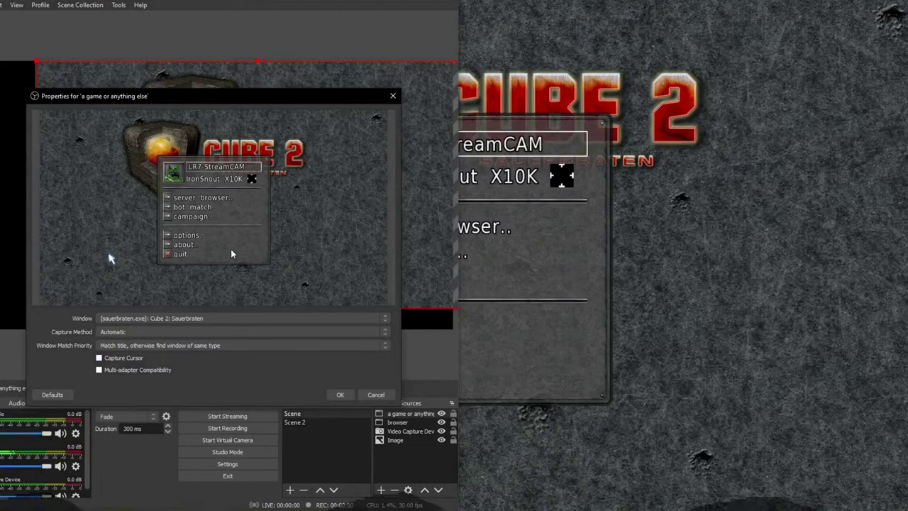
pyautogui.click(339, 394)
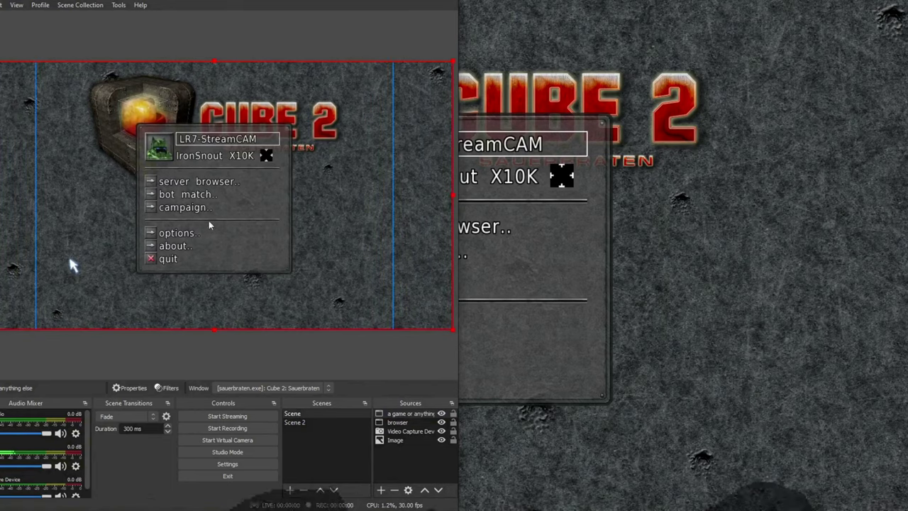
# Place the browser source above the game source in Scene and toggle its visibility off and back on.
pyautogui.click(405, 423)
pyautogui.moveTo(405, 414); pyautogui.dragTo(405, 411)
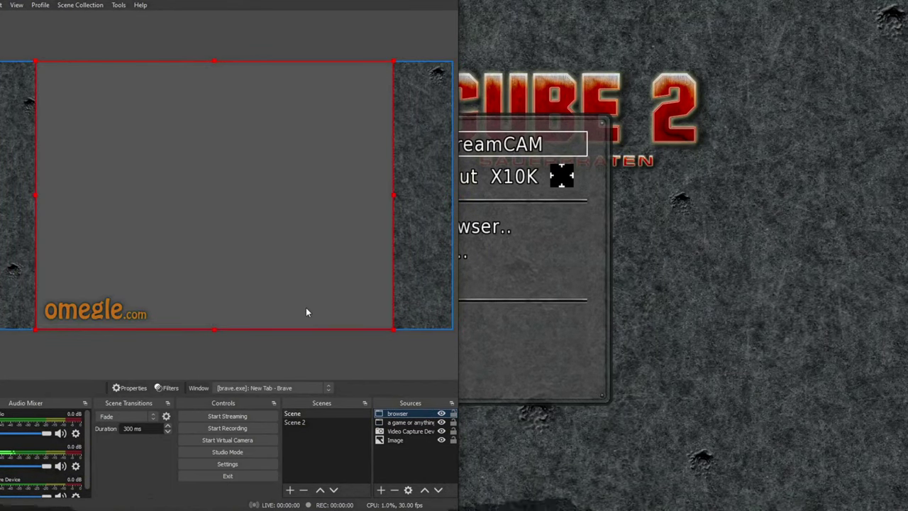
pyautogui.click(442, 412)
pyautogui.click(441, 413)
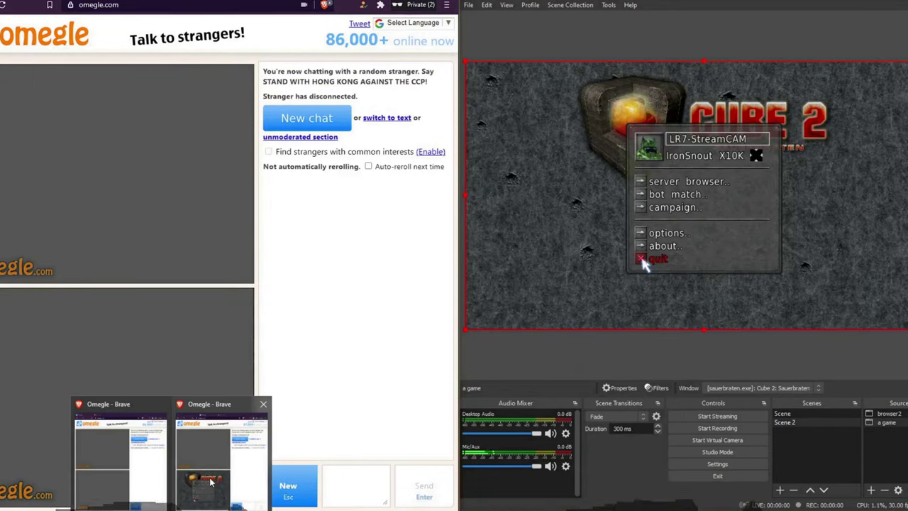
# Return to both OBS instances and set the second one's browser2 source to capture [brave.exe]: Omegle - Brave.
pyautogui.click(153, 494)
pyautogui.moveTo(247, 500)
pyautogui.click(298, 461)
pyautogui.click(199, 483)
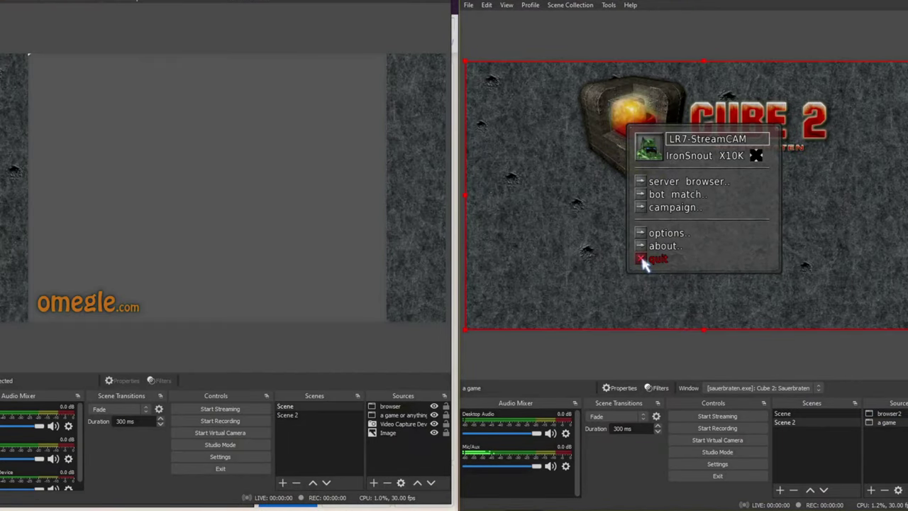
pyautogui.doubleClick(885, 413)
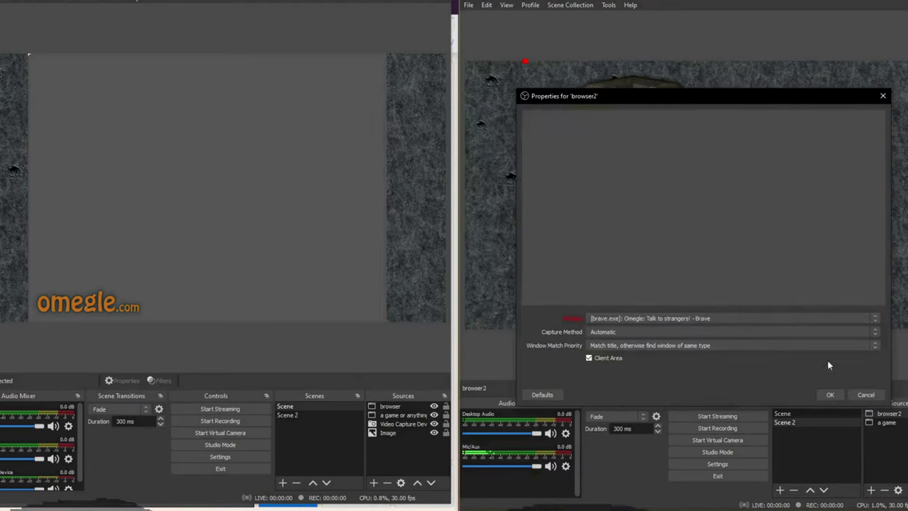
pyautogui.click(736, 319)
pyautogui.click(715, 348)
pyautogui.click(683, 319)
pyautogui.click(680, 354)
# Bring both Omegle windows to the front and open an empty private tab in the second one to identify its capture.
pyautogui.moveTo(172, 505)
pyautogui.click(158, 472)
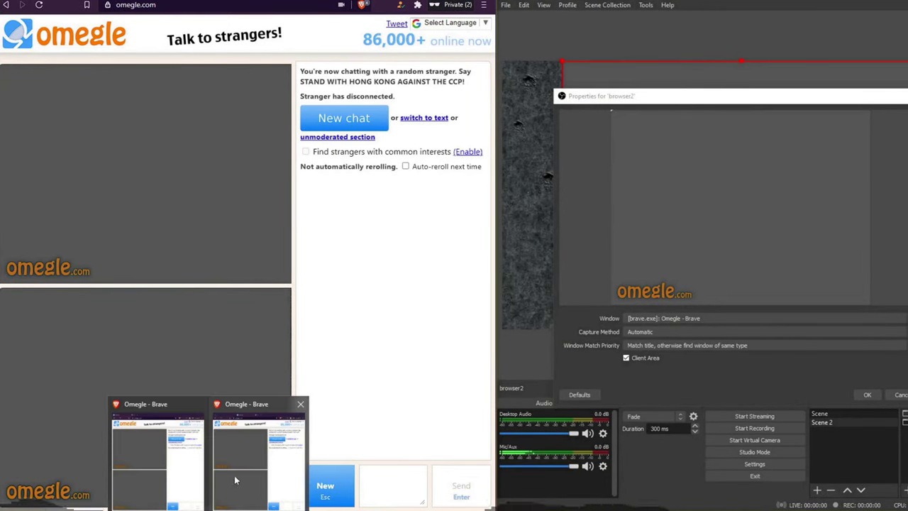
pyautogui.click(237, 469)
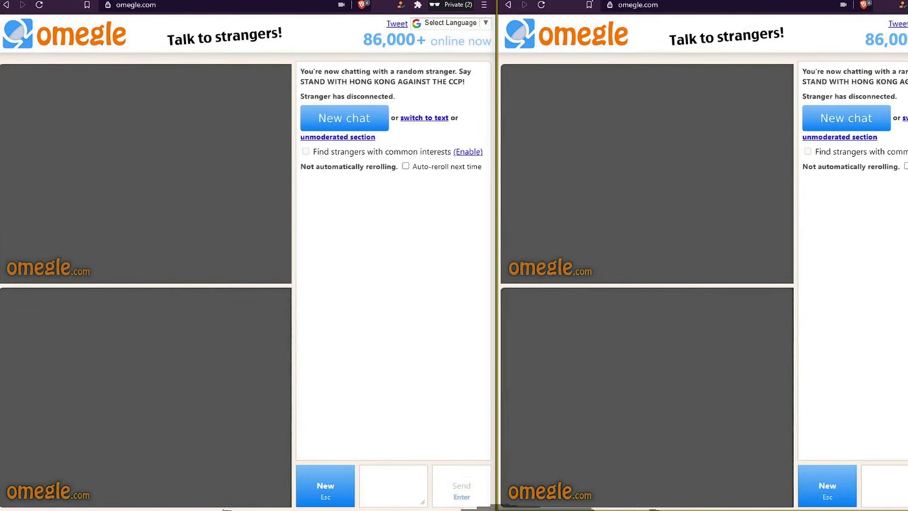
pyautogui.hotkey('ctrl', 't')
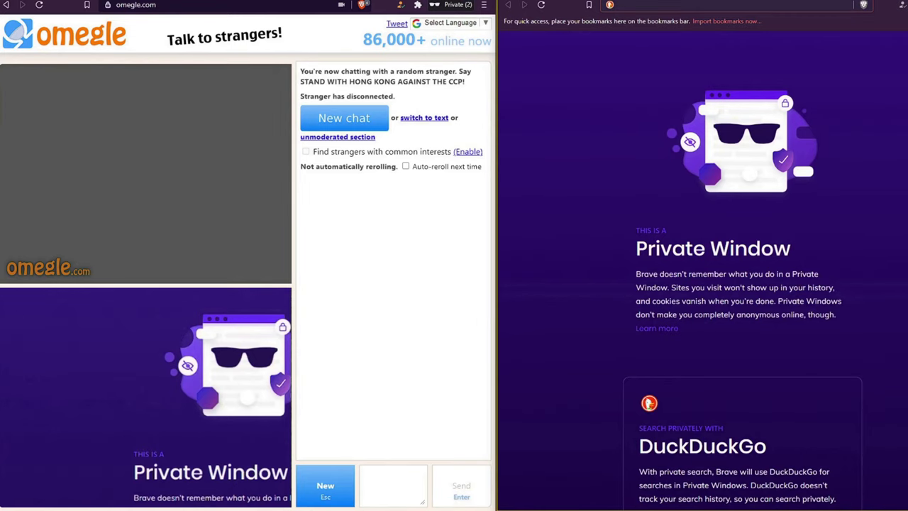
# Return to both OBS instances and switch the second one's browser2 source to the other [brave.exe]: Omegle - Brave window.
pyautogui.click(285, 507)
pyautogui.click(325, 480)
pyautogui.click(285, 506)
pyautogui.click(237, 468)
pyautogui.click(697, 319)
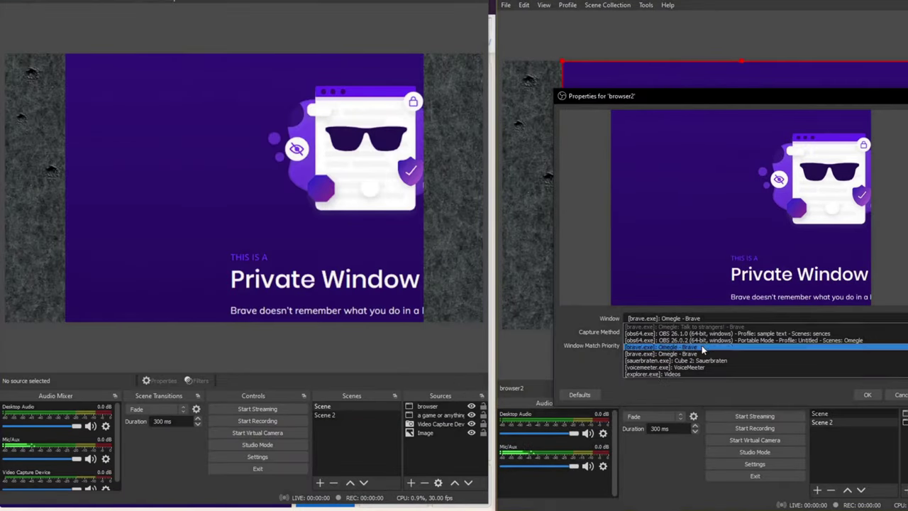
pyautogui.click(701, 349)
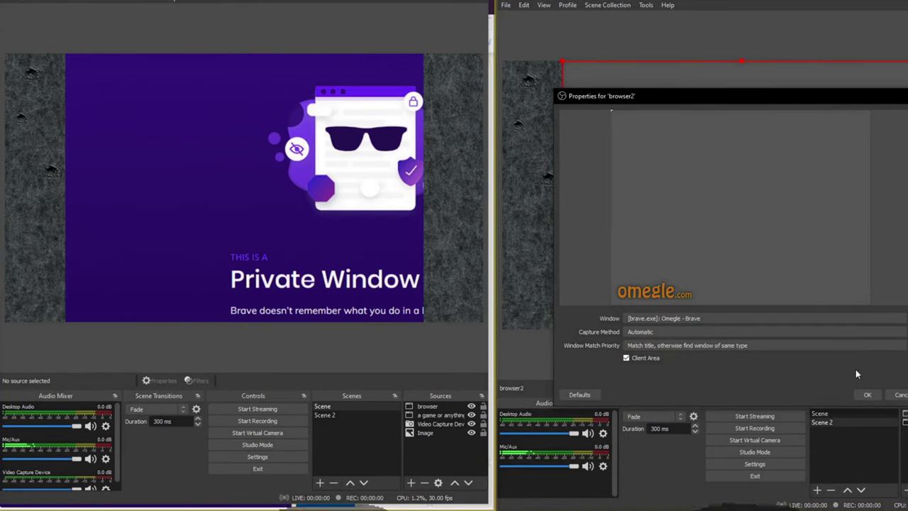
pyautogui.click(867, 395)
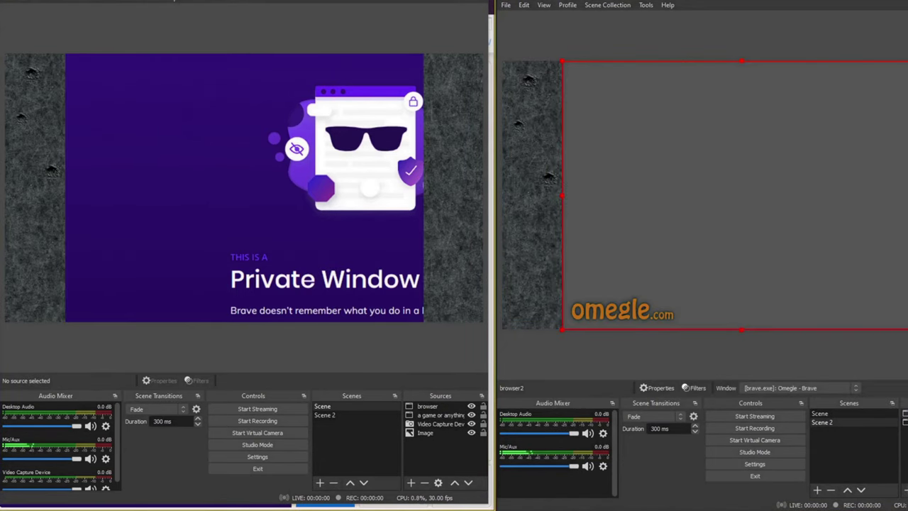
# Switch between the Omegle windows and both OBS instances to check that each stranger's video is relayed to the opposite chat.
pyautogui.click(208, 507)
pyautogui.click(257, 464)
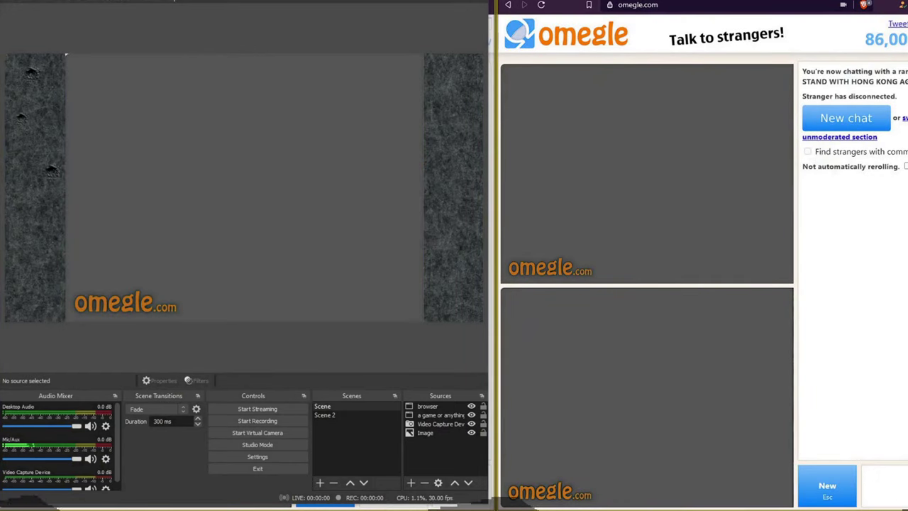
pyautogui.moveTo(215, 504)
pyautogui.click(166, 461)
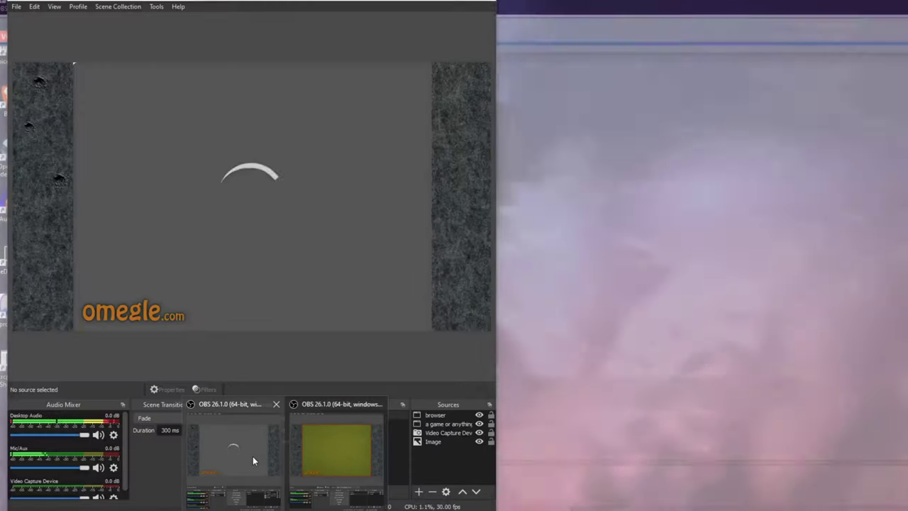
pyautogui.click(252, 456)
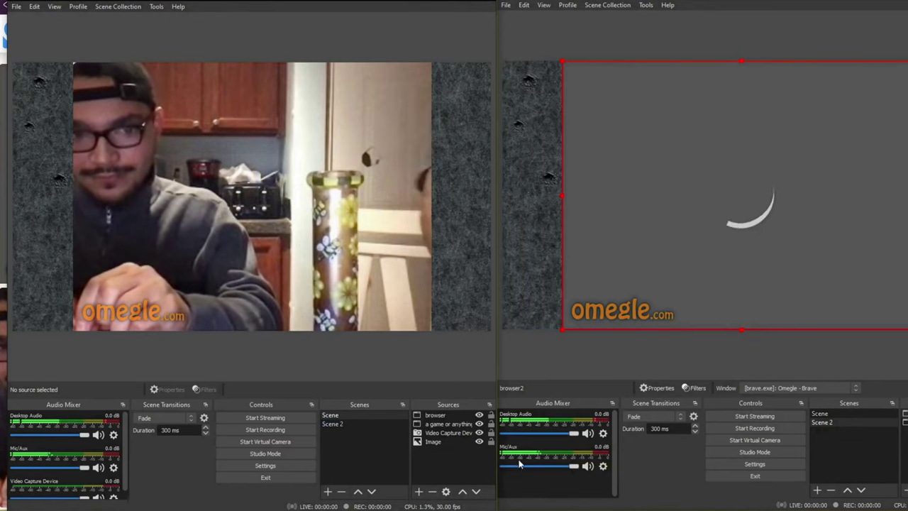
pyautogui.moveTo(209, 509)
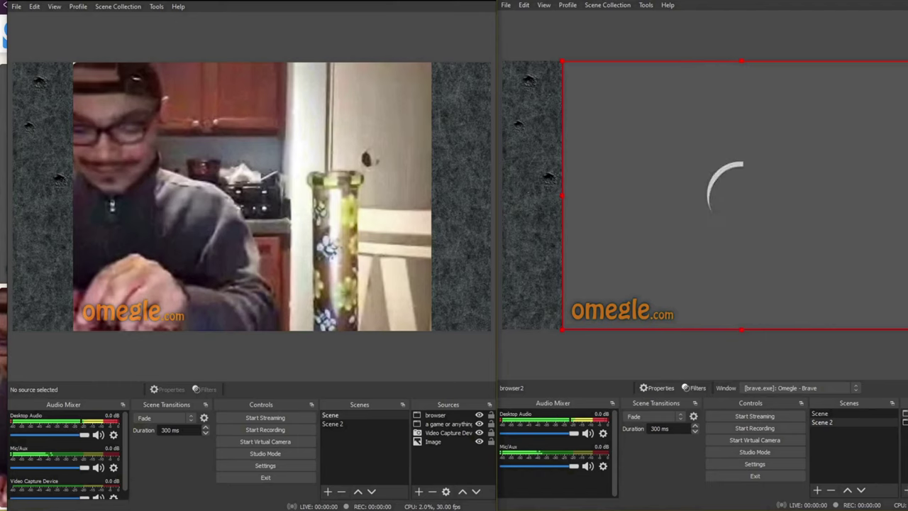
pyautogui.hotkey('alt', 'Tab')
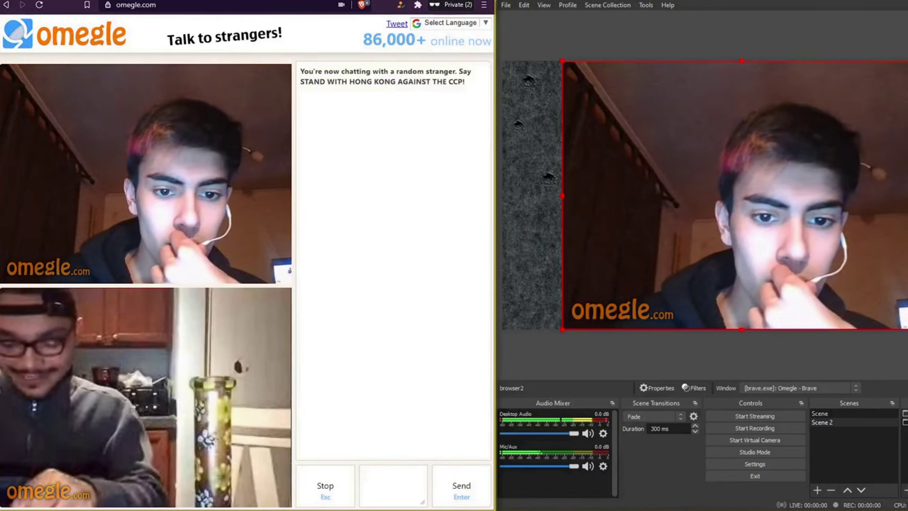
pyautogui.hotkey('alt', 'Tab')
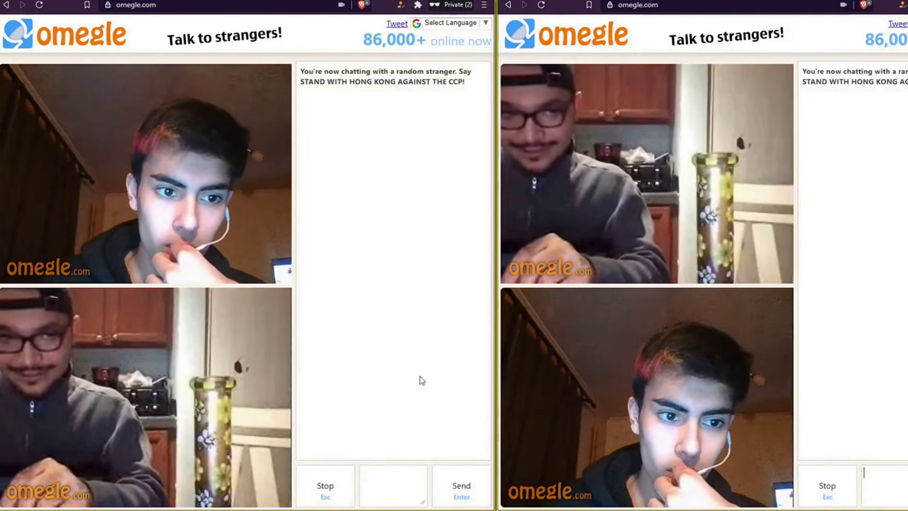
# End the chat, delete the omegle.com logo element from the first Omegle page with the element inspector, and close the inspector.
pyautogui.click(324, 485)
pyautogui.click(325, 485)
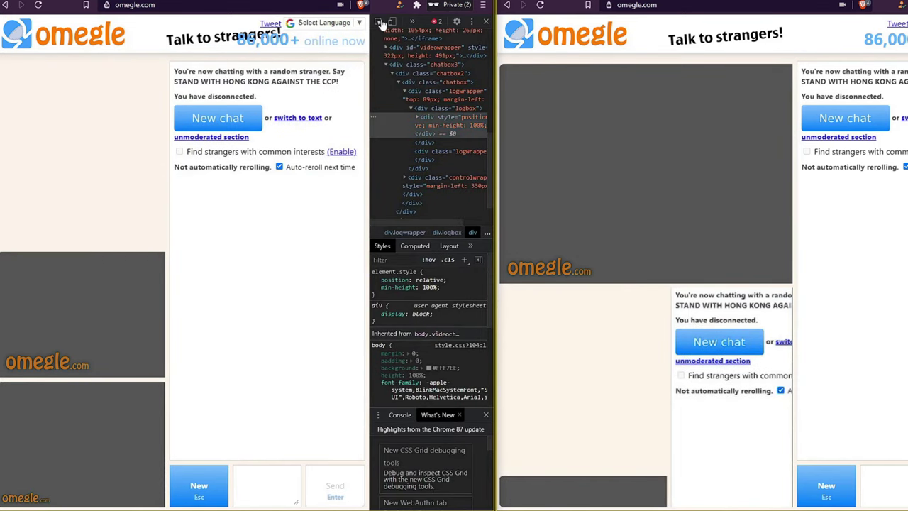
pyautogui.click(378, 22)
pyautogui.click(45, 364)
pyautogui.press('Delete')
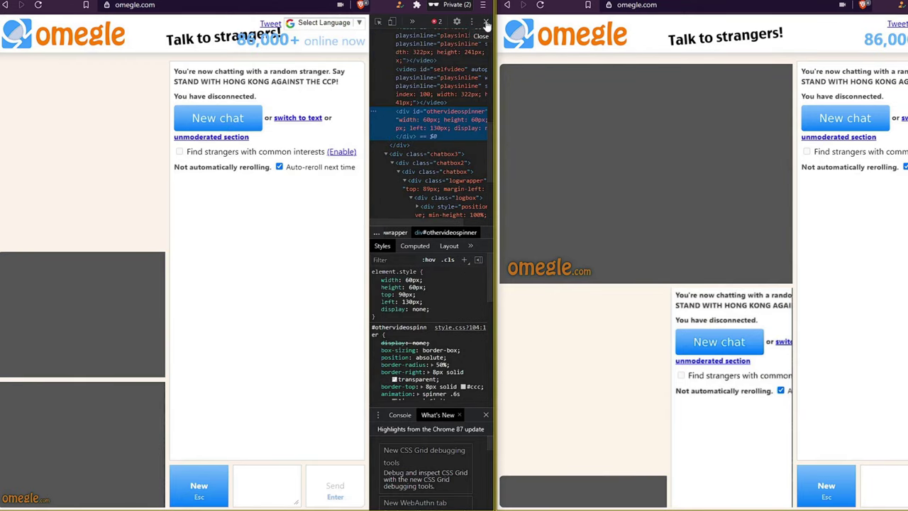
pyautogui.click(486, 21)
# Inspect the second Omegle page, remove its omegle.com video logo, and close the inspector.
pyautogui.rightClick(844, 261)
pyautogui.click(892, 372)
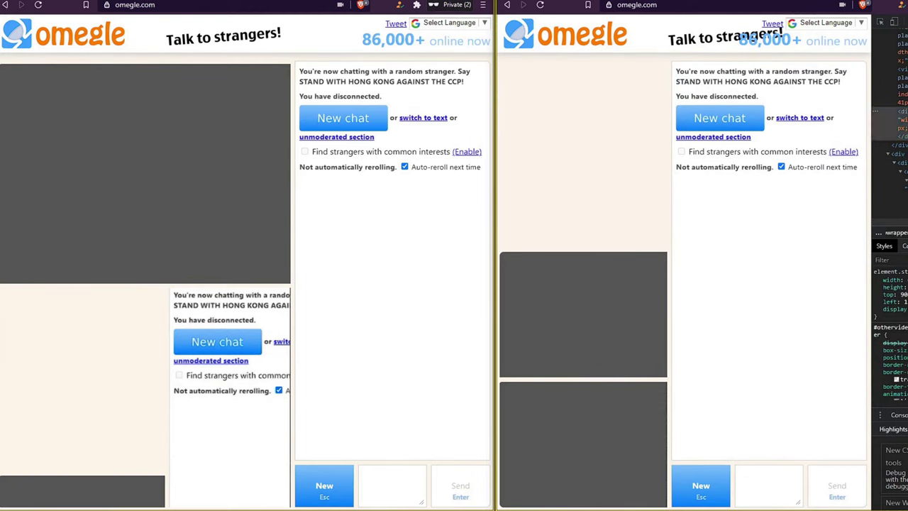
pyautogui.press('F12')
# Start a new chat in both Omegle windows to check the video logo, and disconnect again.
pyautogui.click(322, 502)
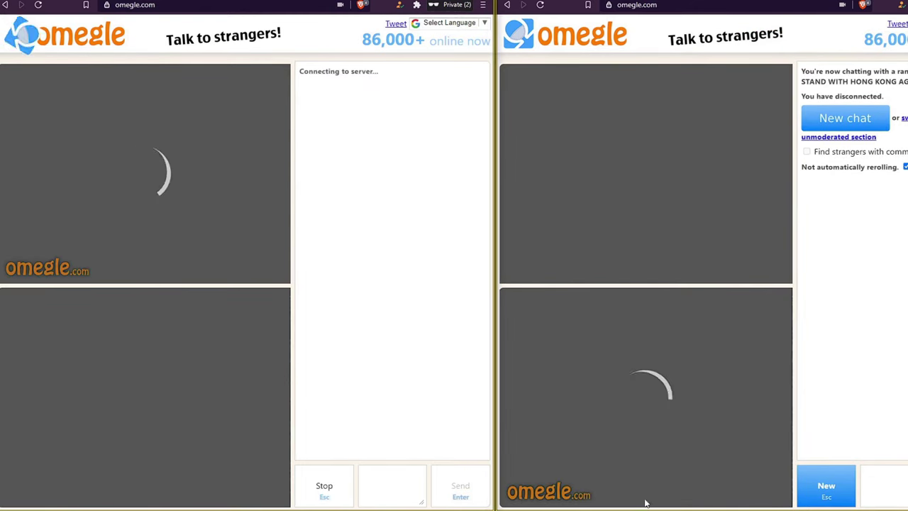
pyautogui.click(815, 496)
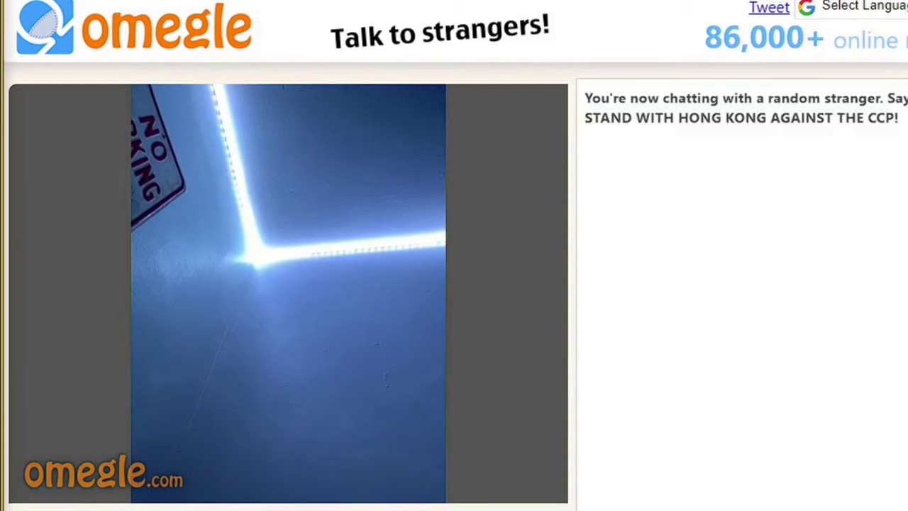
pyautogui.press('Escape')
pyautogui.press('Escape')
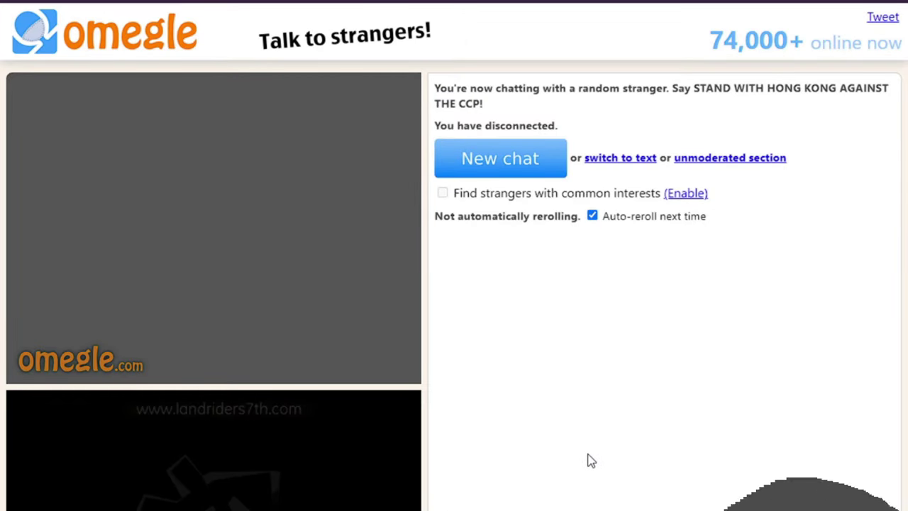
# Inspect the omegle.com logo over the stranger's video, set its inline style opacity to 0.0, and close the developer tools.
pyautogui.hotkey('ctrl', 'shift', 'c')
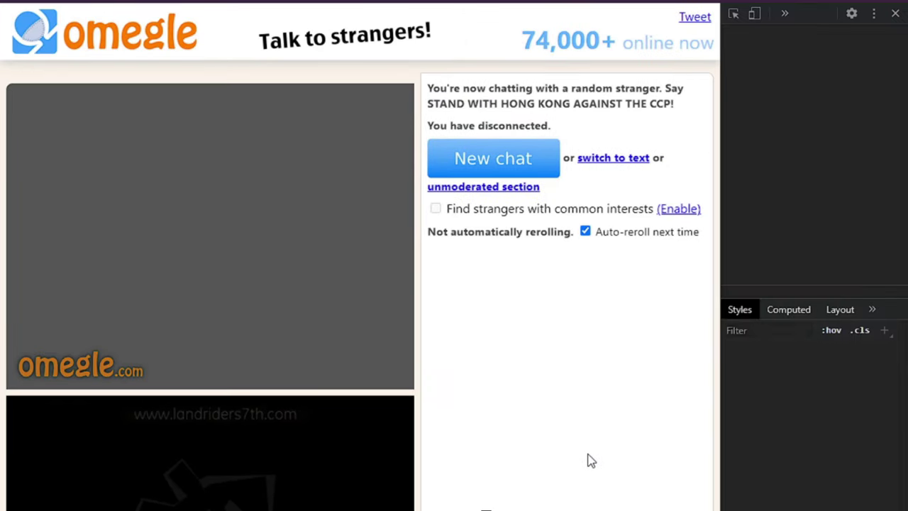
pyautogui.click(588, 460)
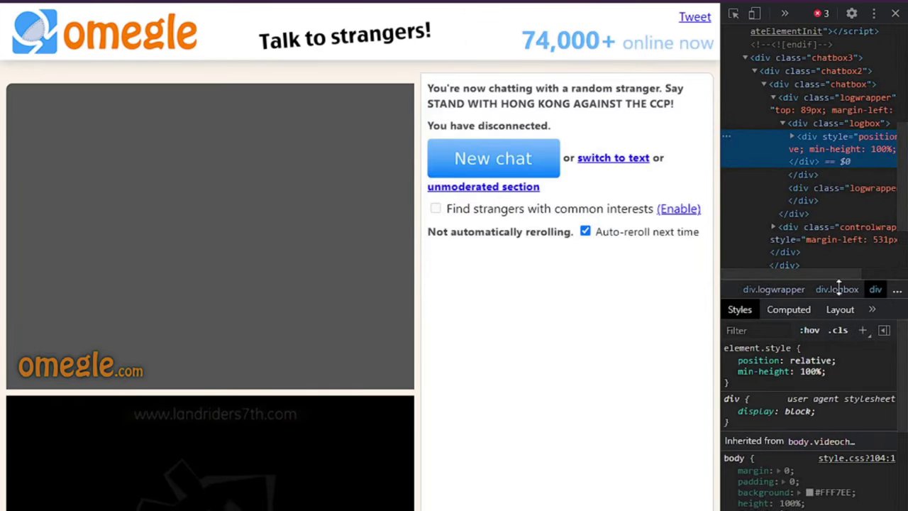
pyautogui.click(733, 13)
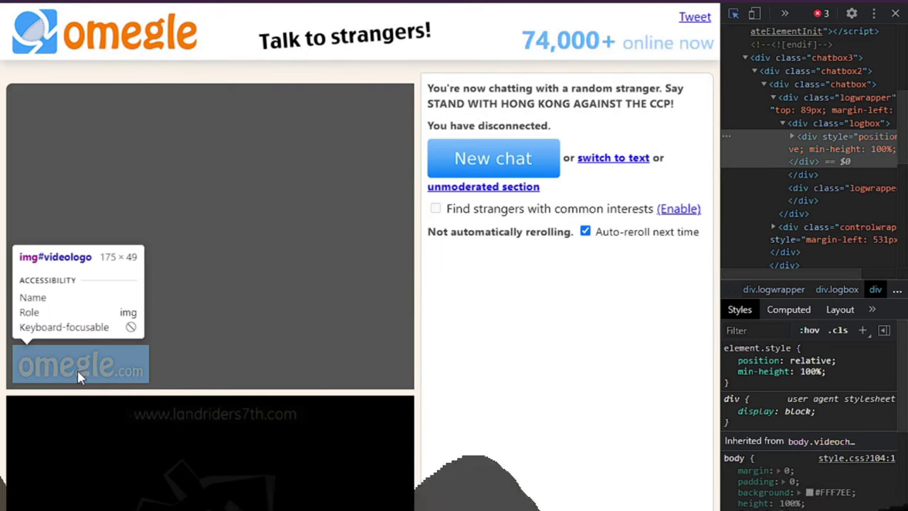
pyautogui.click(77, 369)
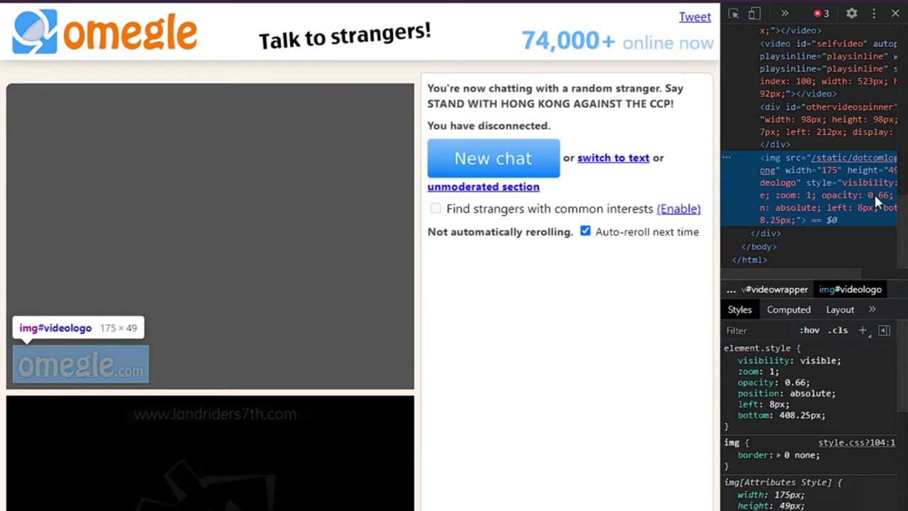
pyautogui.doubleClick(875, 195)
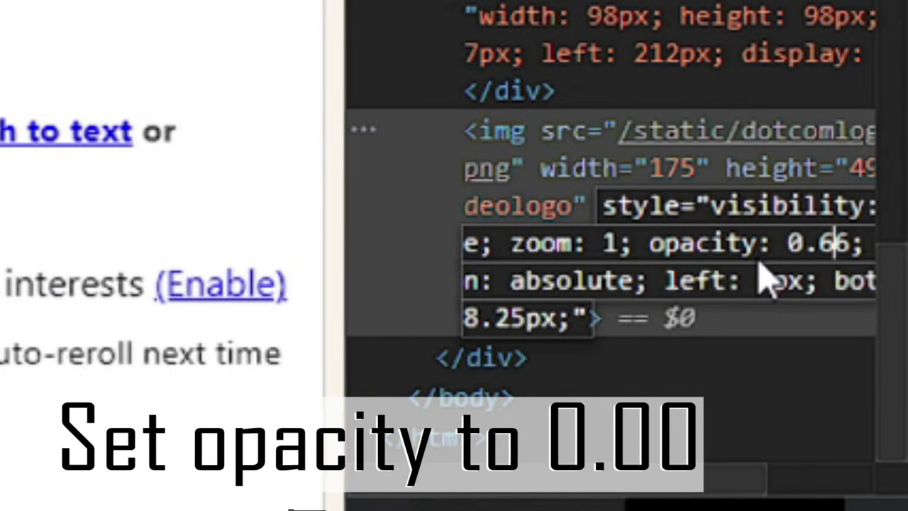
pyautogui.press('BackSpace')
pyautogui.press('BackSpace')
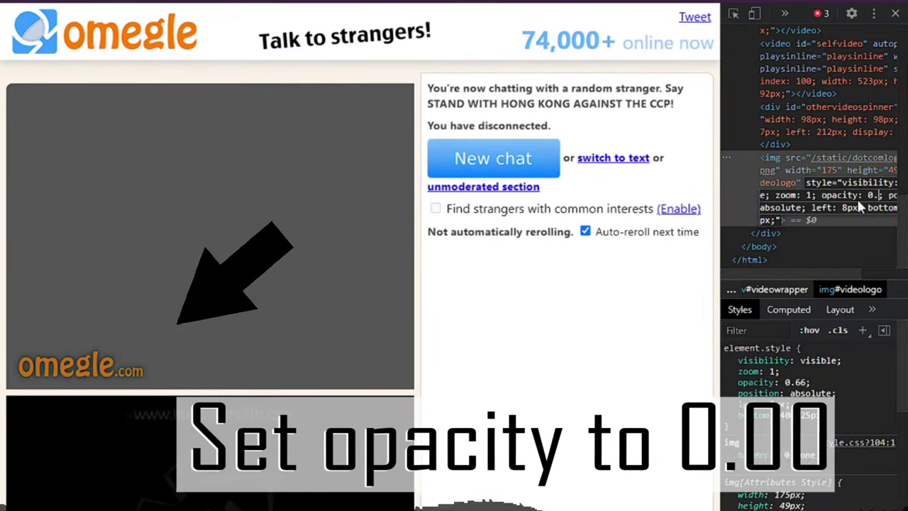
pyautogui.write('0')
pyautogui.press('Return')
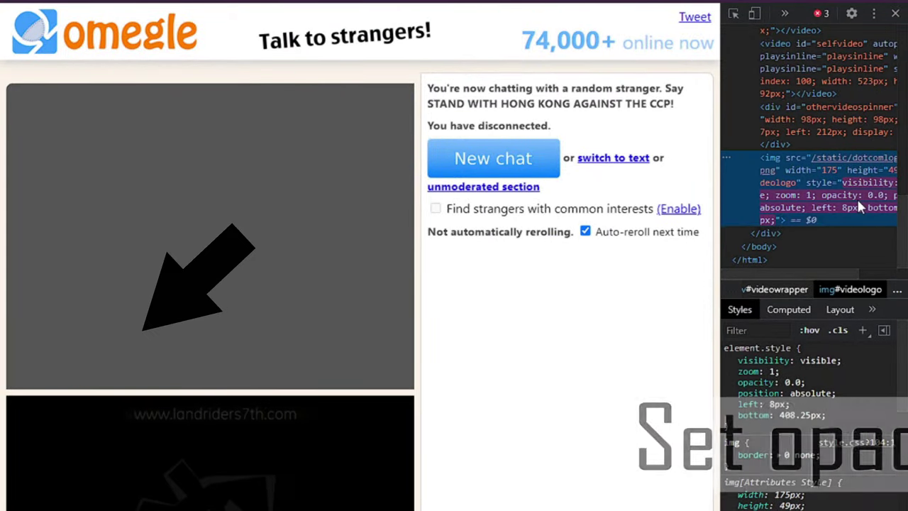
pyautogui.click(895, 14)
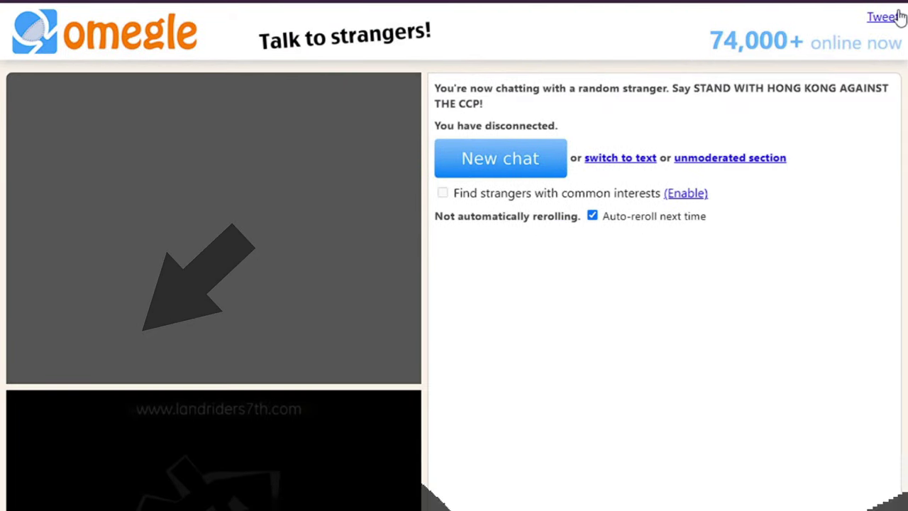
# Start a new chat, disconnect, and start another to check whether the video logo stays hidden between chats.
pyautogui.click(492, 160)
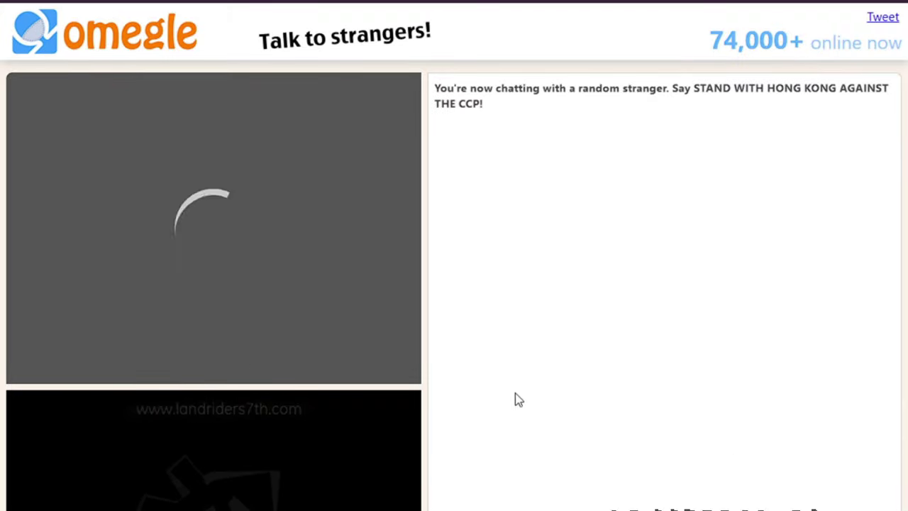
pyautogui.press('Escape')
pyautogui.press('Escape')
pyautogui.click(506, 166)
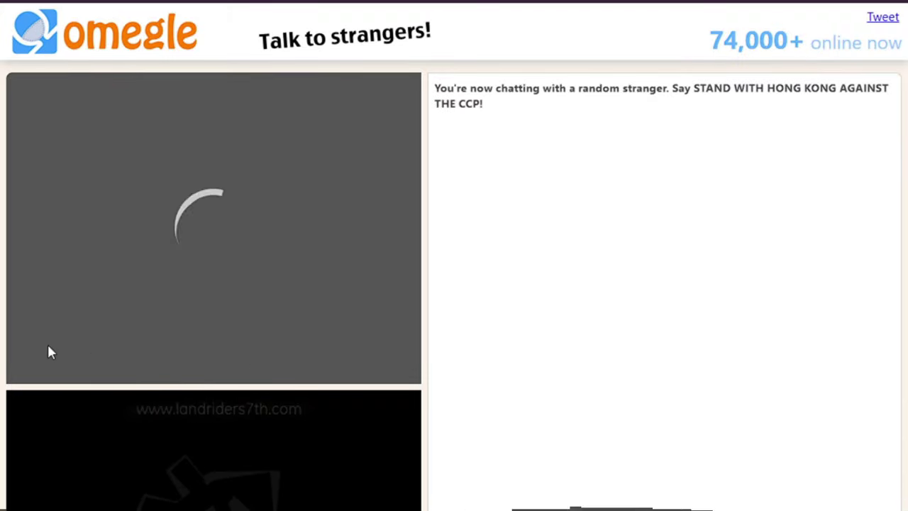